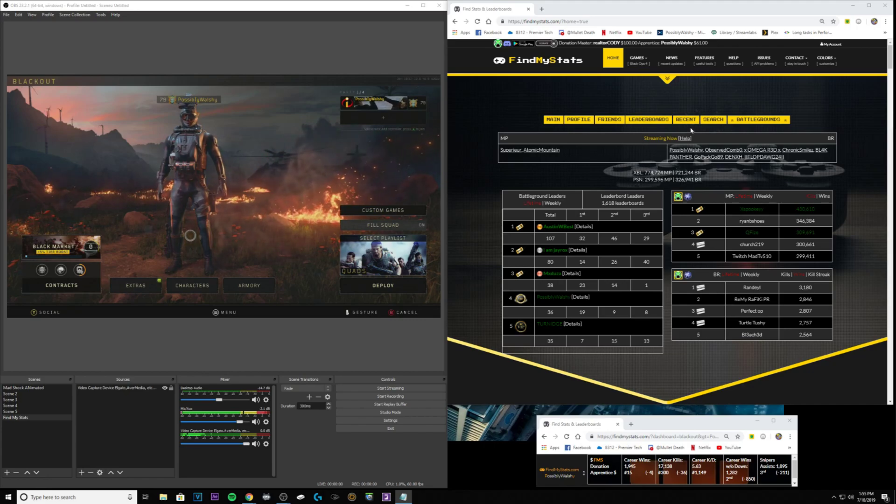
Open the profile page and review its Blackout overview, including the Social section with the charity entry.
{"action": "left_click", "coordinate": [590, 121]}
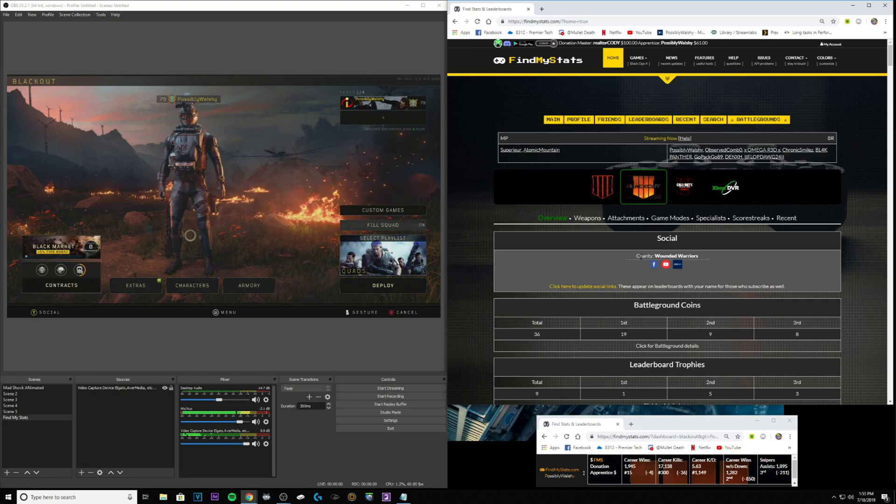
{"action": "left_click_drag", "start_coordinate": [633, 257], "coordinate": [717, 261]}
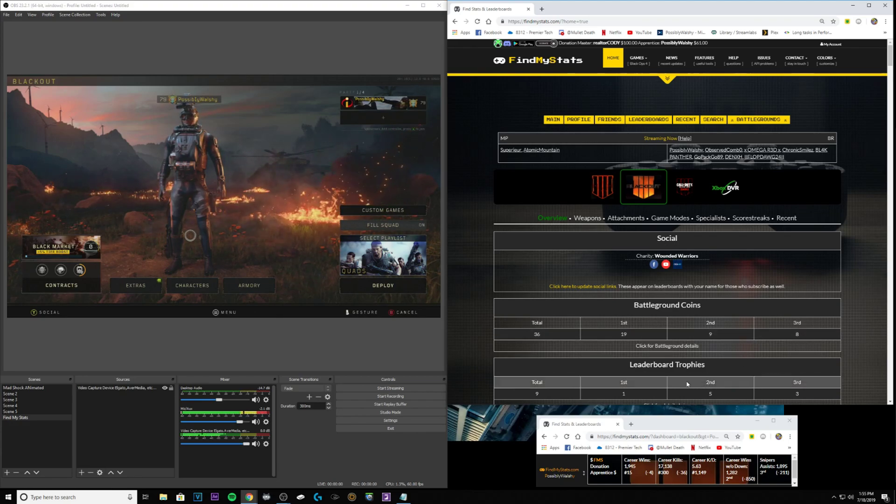
Load the global Xbox Blackout career leaderboard for the Snipers group viewed by Assists, and find its Stream Dashboard option.
{"action": "left_click", "coordinate": [653, 121]}
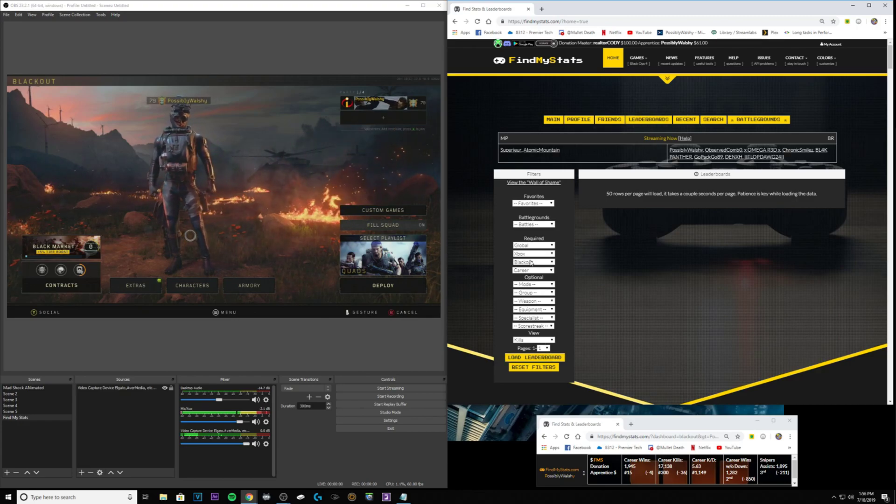
{"action": "left_click", "coordinate": [538, 301]}
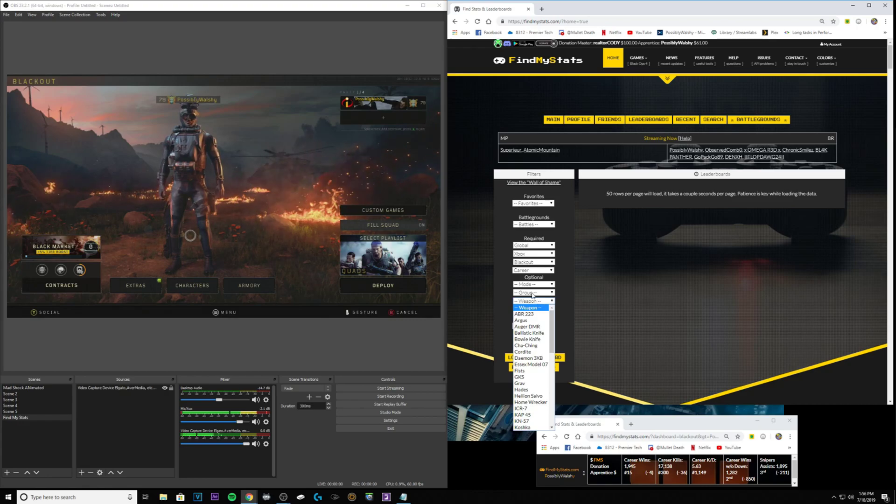
{"action": "left_click", "coordinate": [530, 293]}
{"action": "left_click", "coordinate": [530, 293]}
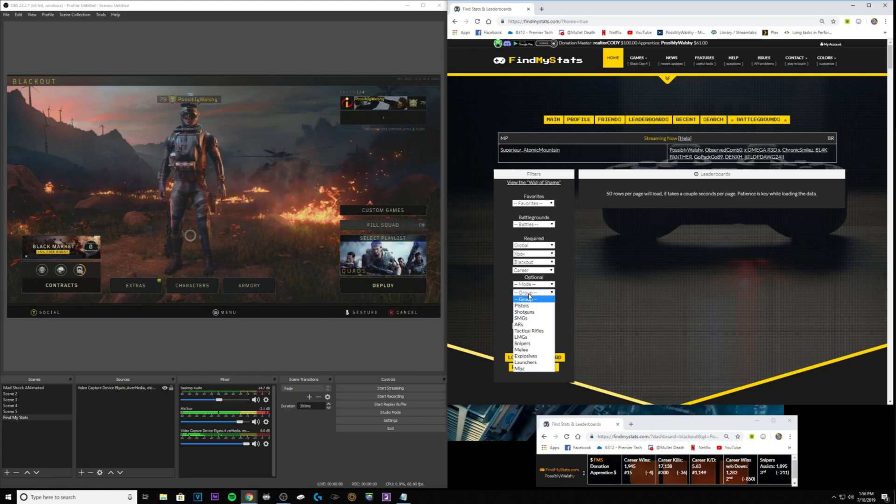
{"action": "left_click", "coordinate": [526, 343]}
{"action": "left_click", "coordinate": [534, 339]}
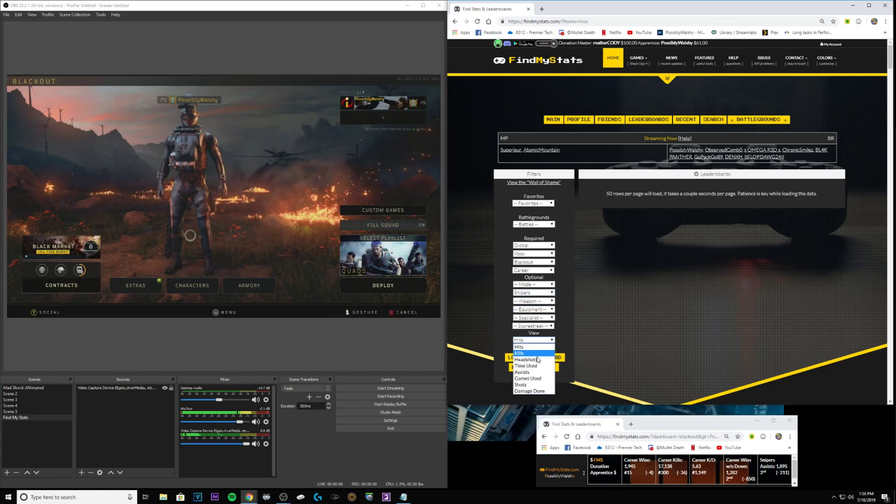
{"action": "left_click", "coordinate": [541, 374]}
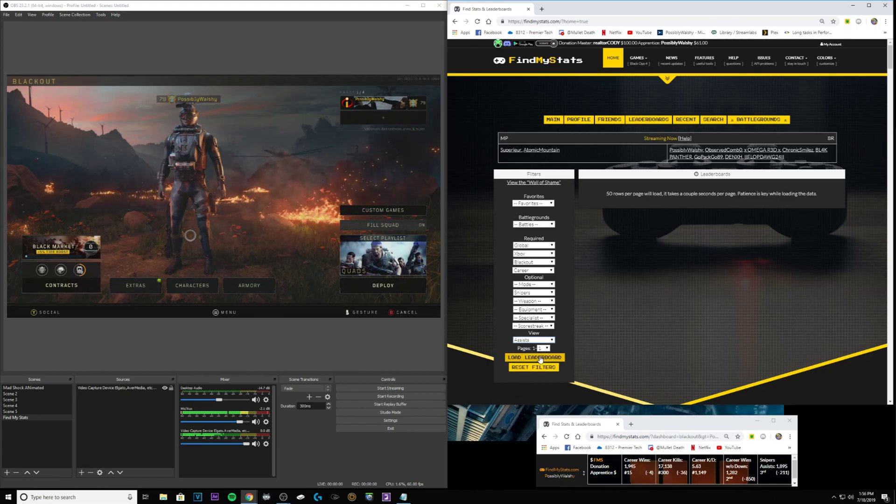
{"action": "left_click", "coordinate": [535, 357]}
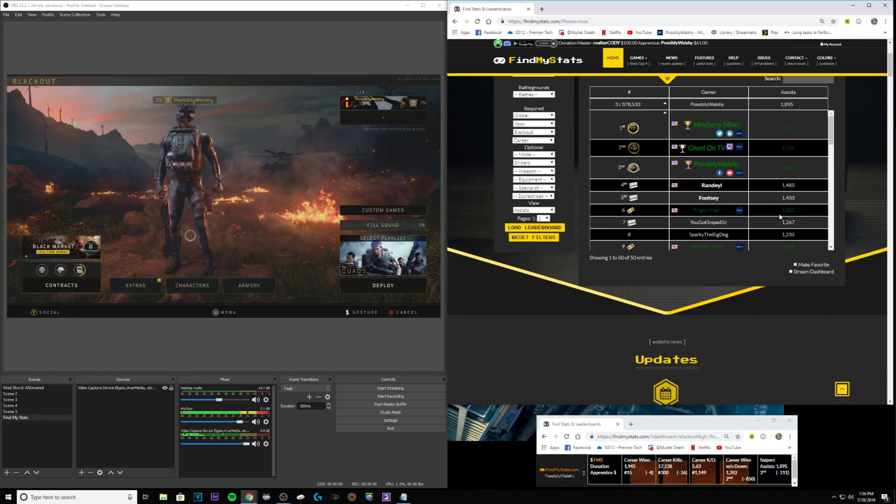
{"action": "scroll", "coordinate": [863, 146], "scroll_direction": "up", "scroll_amount": 1}
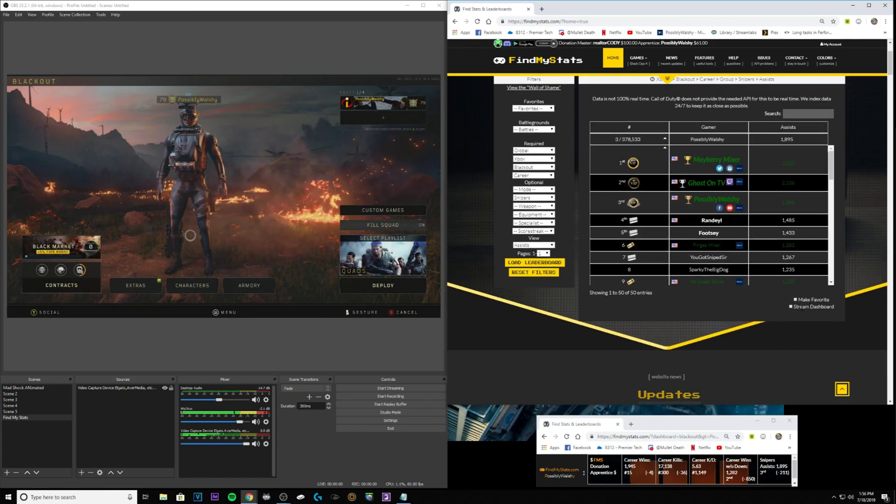
{"action": "left_click", "coordinate": [790, 307]}
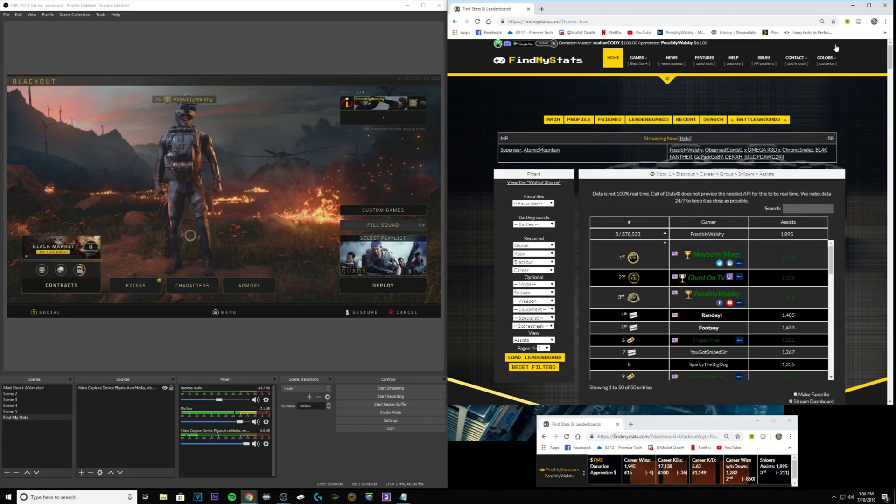
Open the account settings, review the Overlay section's Blackout career stats, and preview the Blackout dashboard before returning to the settings.
{"action": "left_click", "coordinate": [835, 49]}
{"action": "left_click", "coordinate": [820, 60]}
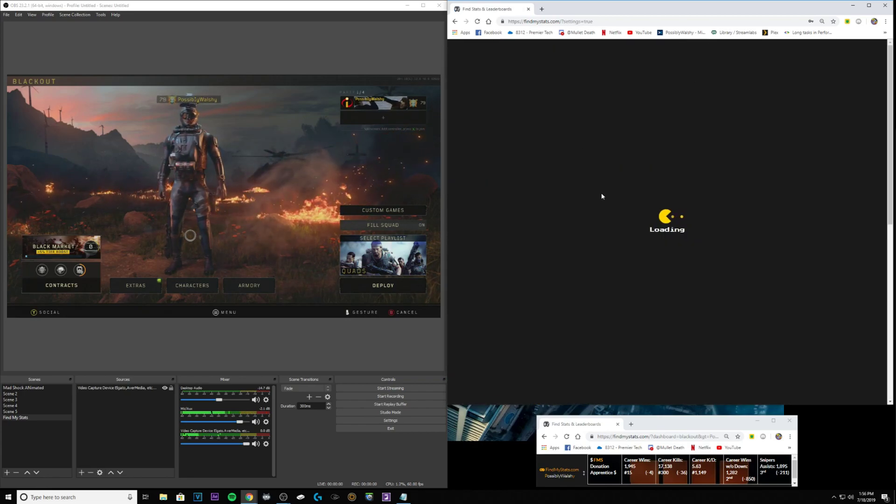
{"action": "scroll", "coordinate": [586, 208], "scroll_direction": "down", "scroll_amount": 2}
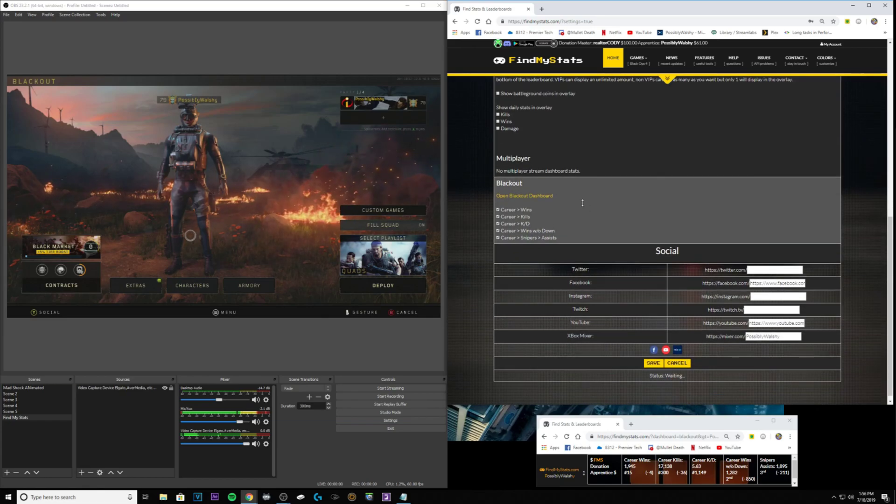
{"action": "scroll", "coordinate": [615, 205], "scroll_direction": "up", "scroll_amount": 1}
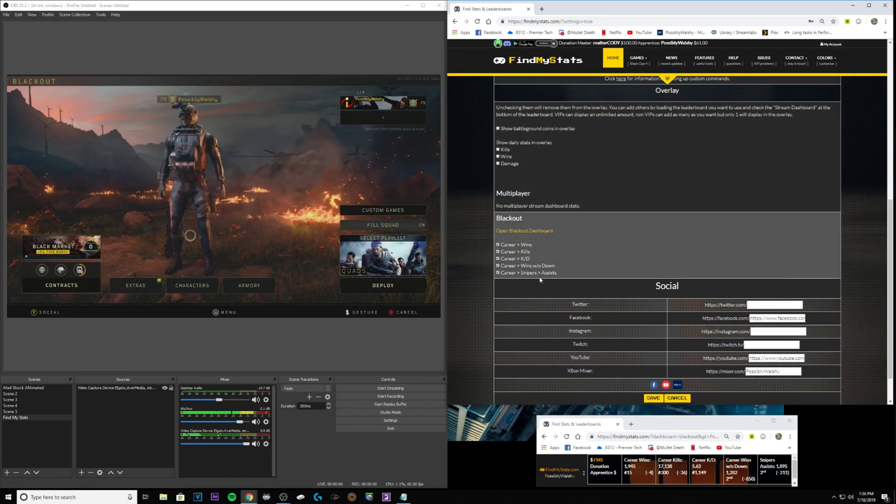
{"action": "left_click", "coordinate": [498, 273]}
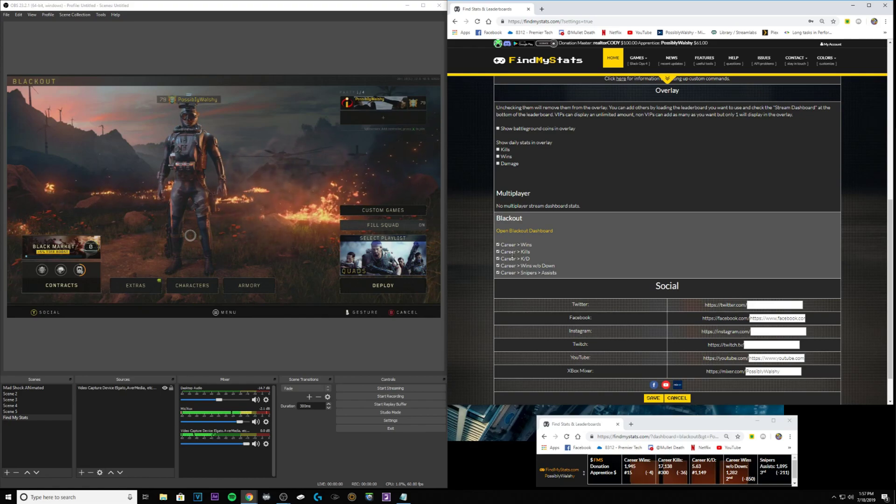
{"action": "left_click", "coordinate": [526, 233]}
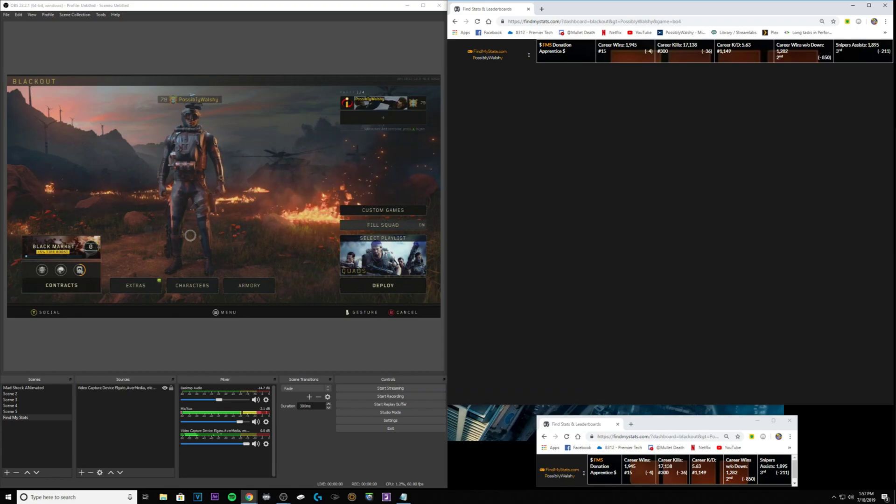
{"action": "left_click", "coordinate": [455, 22]}
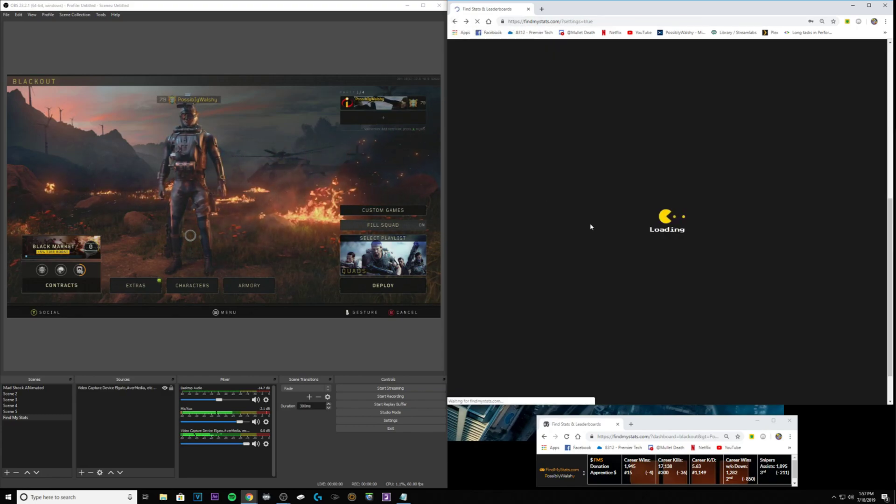
Copy the Blackout dashboard's URL from the smaller browser window.
{"action": "left_click", "coordinate": [654, 436]}
{"action": "key", "text": "ctrl+c"}
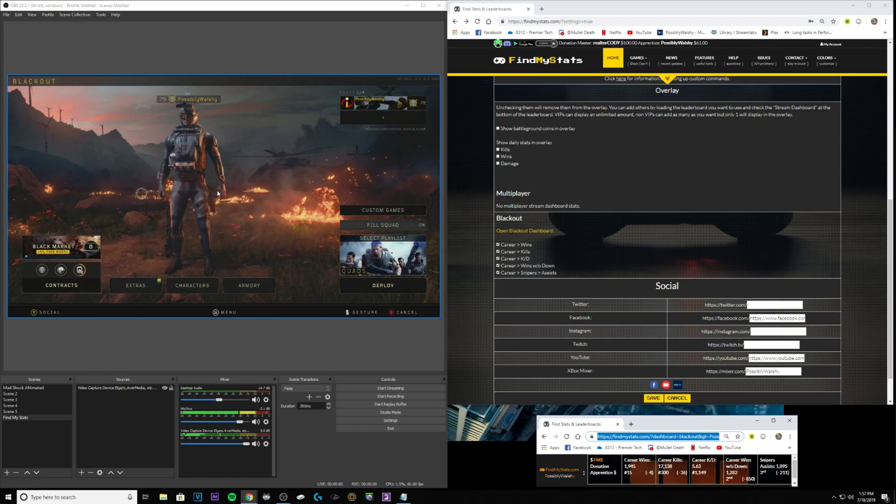
{"action": "type", "text": "V"}
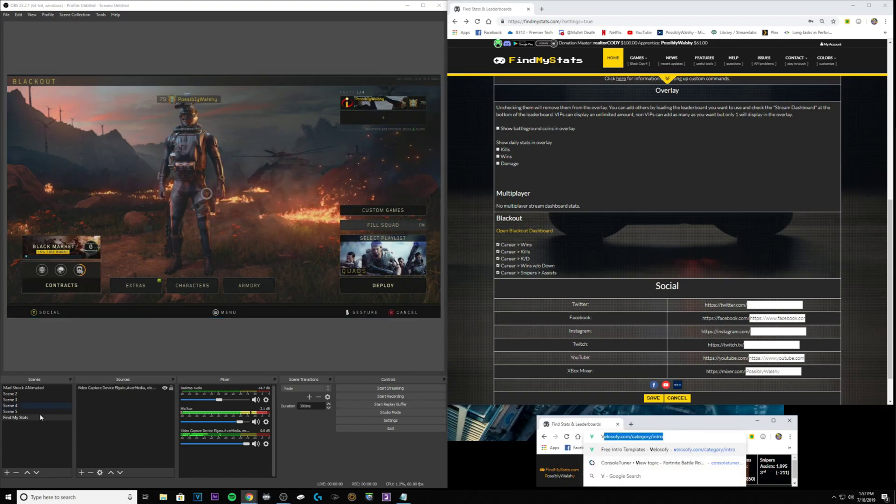
In OBS, add a new Browser source named "Findmystats Overlay" to the Find My Stats scene.
{"action": "left_click", "coordinate": [81, 473]}
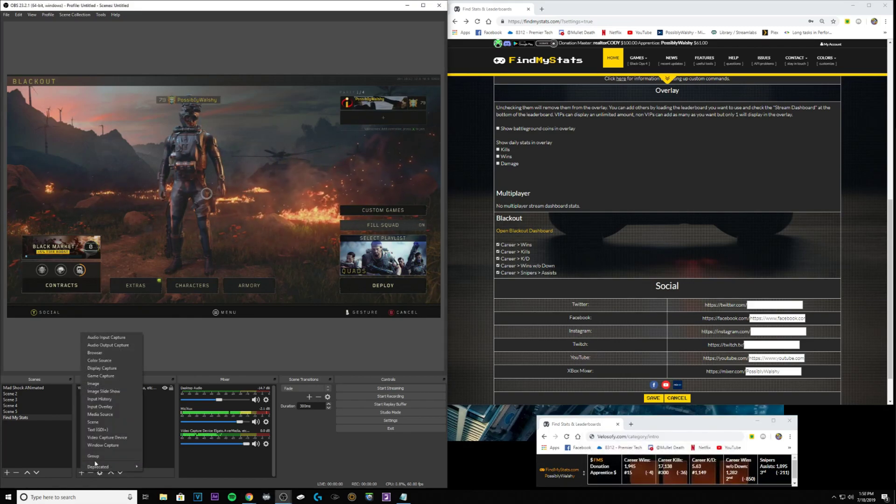
{"action": "left_click", "coordinate": [107, 353]}
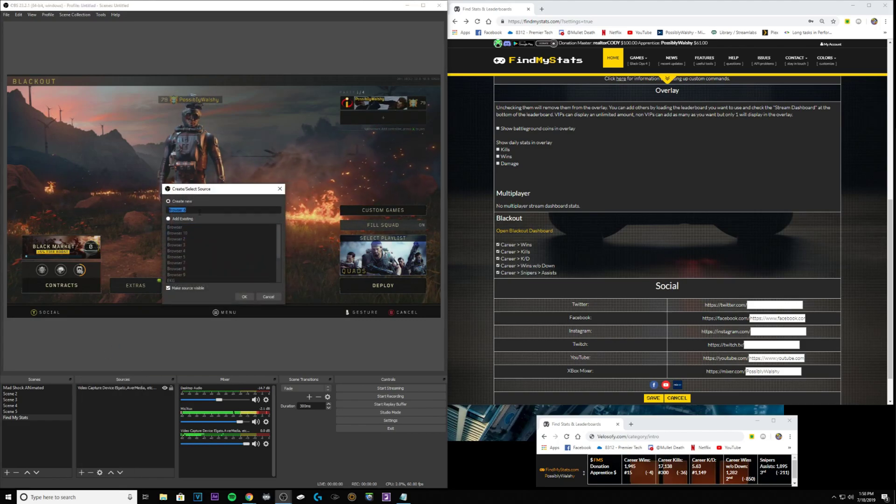
{"action": "type", "text": "Findmystats Overlay"}
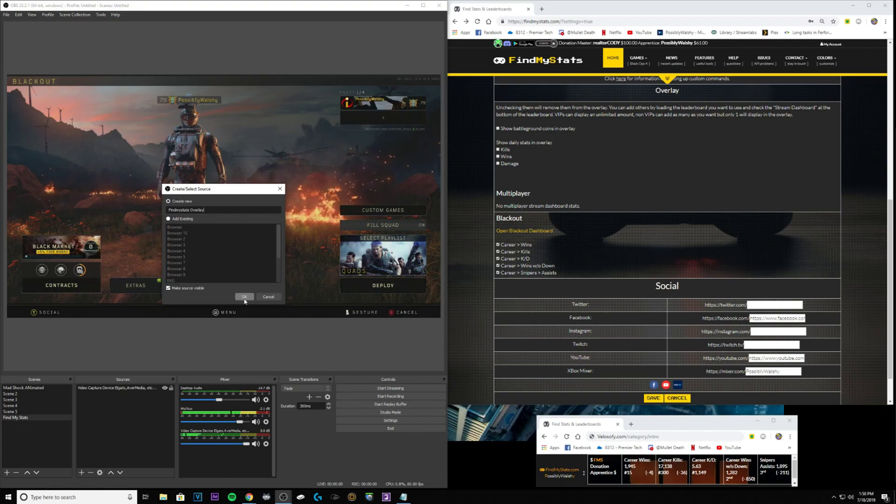
{"action": "left_click", "coordinate": [244, 298]}
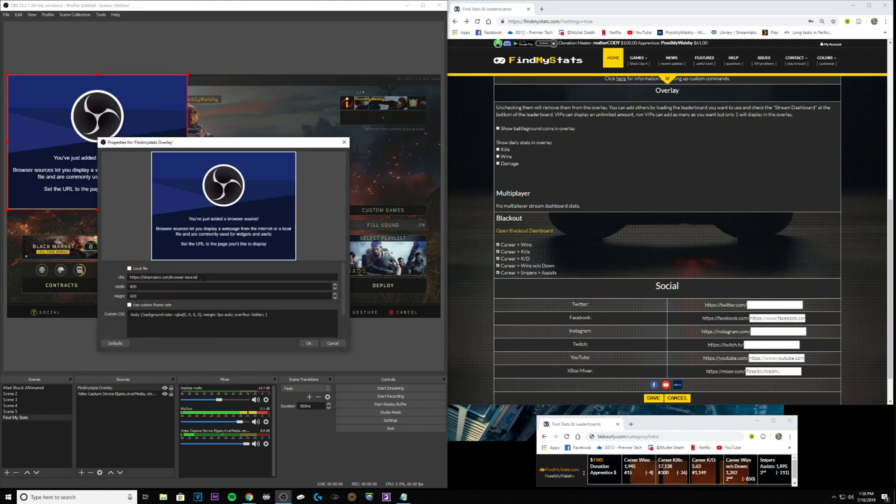
Reload the copied Blackout dashboard URL in the smaller browser window and select the full address.
{"action": "left_click", "coordinate": [580, 427]}
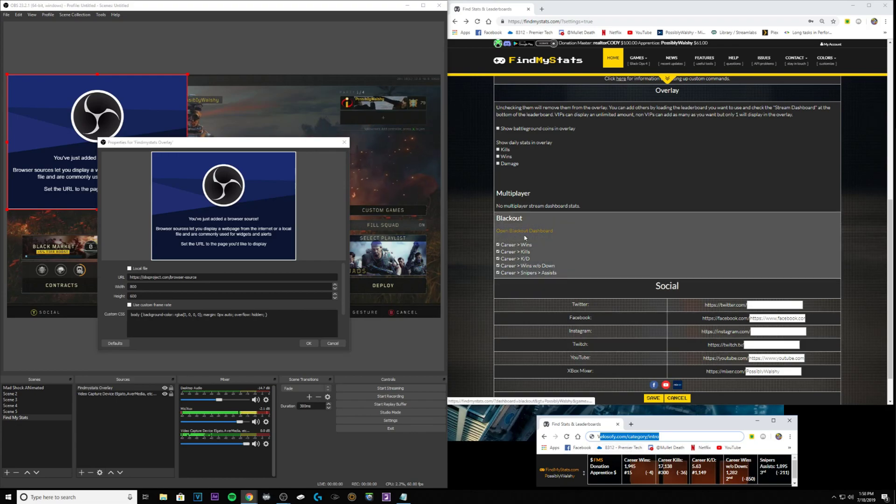
{"action": "left_click", "coordinate": [668, 437]}
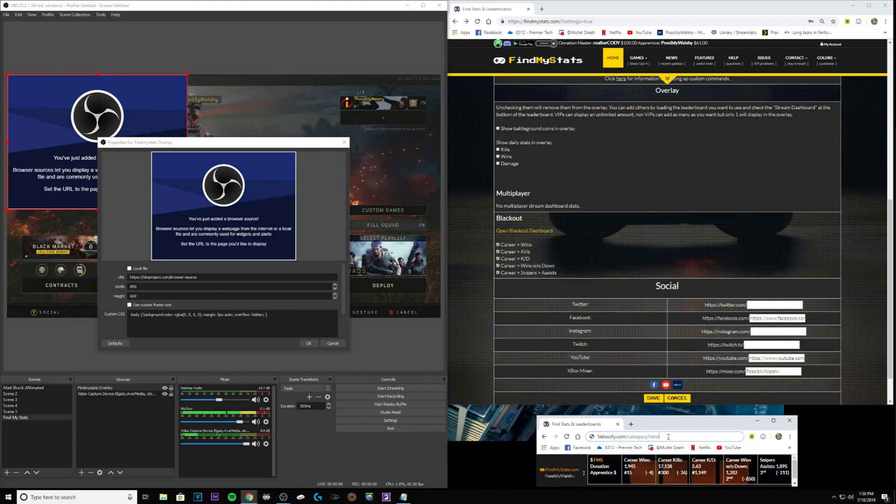
{"action": "left_click_drag", "start_coordinate": [668, 437], "coordinate": [537, 424]}
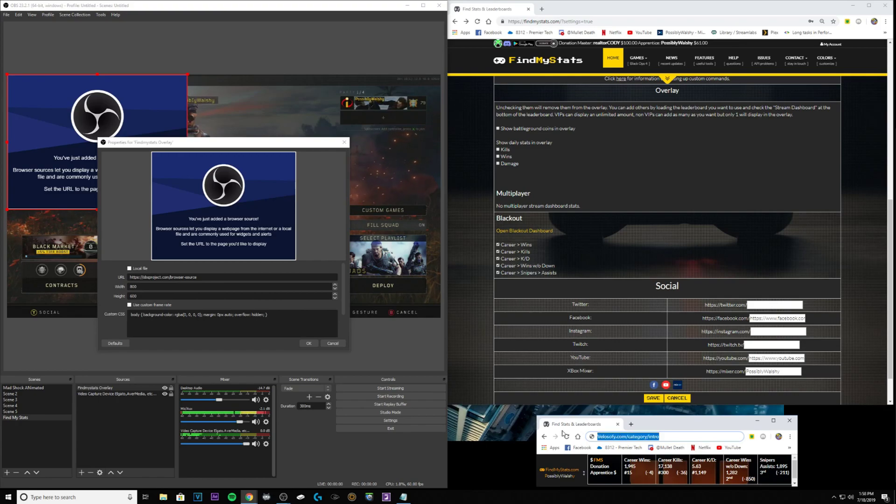
{"action": "key", "text": "ctrl+v"}
{"action": "key", "text": "Return"}
{"action": "left_click", "coordinate": [636, 436]}
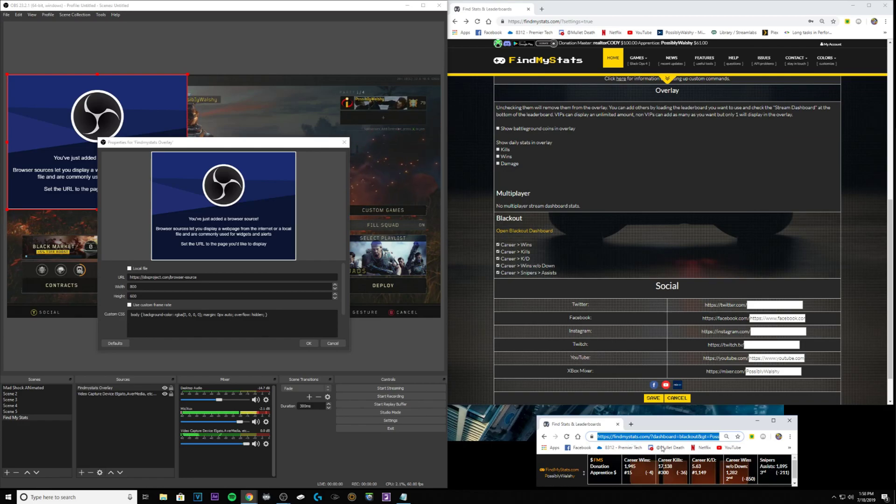
Replace the Findmystats Overlay source's default URL with the FindMyStats Blackout dashboard link and apply the properties.
{"action": "left_click_drag", "start_coordinate": [196, 277], "coordinate": [90, 276]}
{"action": "key", "text": "BackSpace"}
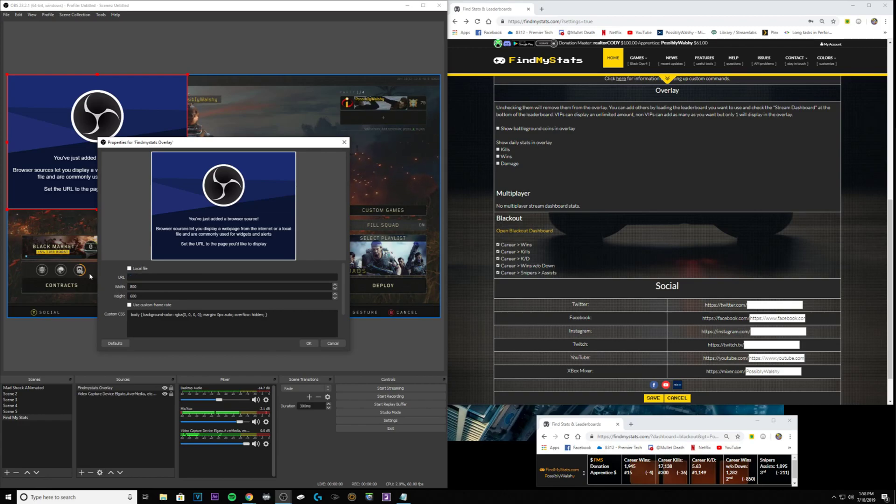
{"action": "type", "text": "https://findmystats.com/?dashboard=blackout&gt=PossiblyWalshy&game=bo4"}
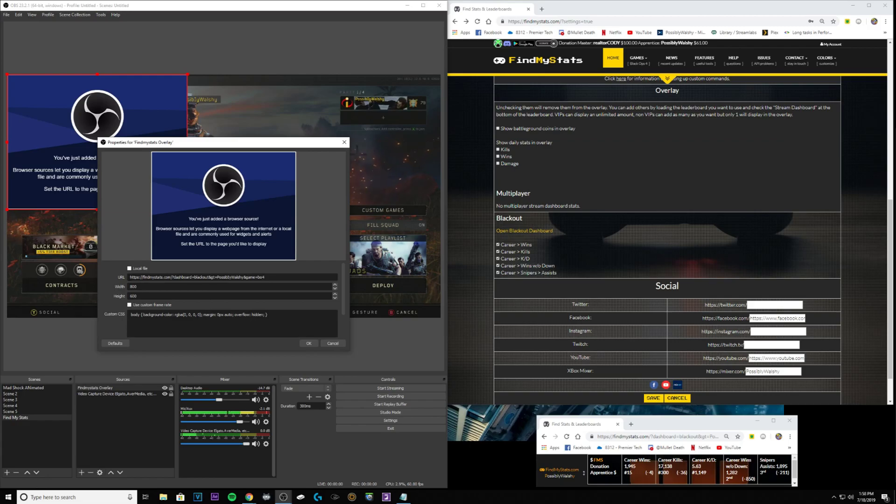
{"action": "left_click", "coordinate": [308, 343]}
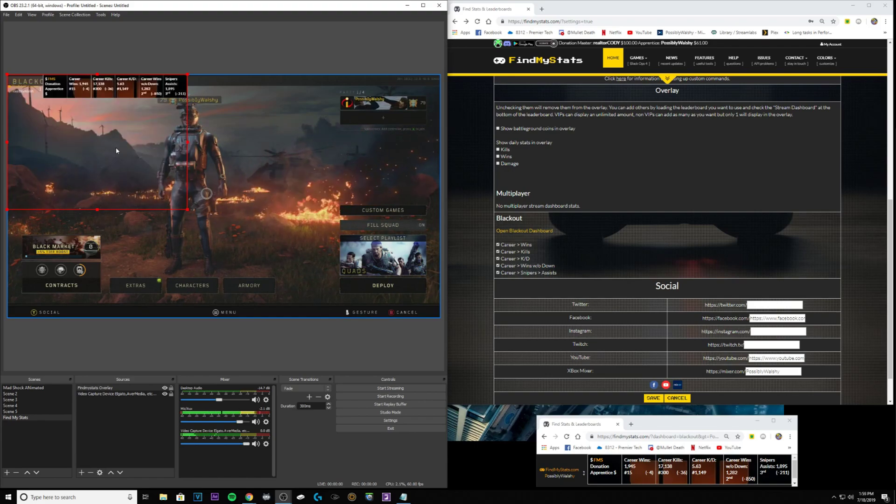
Try the Findmystats Overlay at several spots over the gameplay, including above the squad list and over the kill feed, and return it to upper centre.
{"action": "left_click_drag", "start_coordinate": [117, 150], "coordinate": [235, 237]}
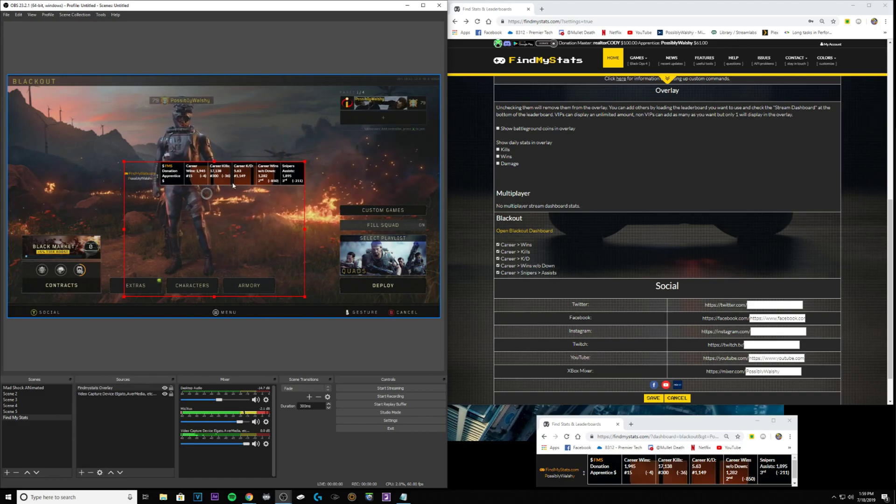
{"action": "left_click_drag", "start_coordinate": [206, 178], "coordinate": [192, 159]}
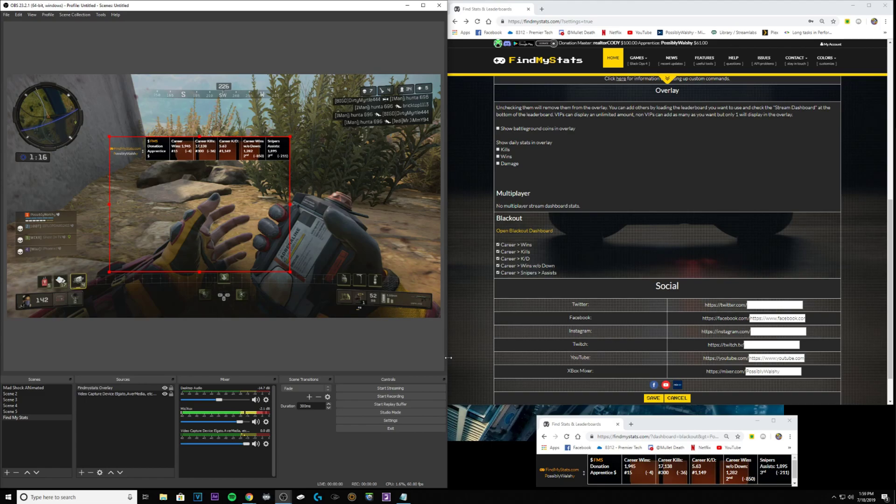
{"action": "left_click_drag", "start_coordinate": [109, 147], "coordinate": [141, 135]}
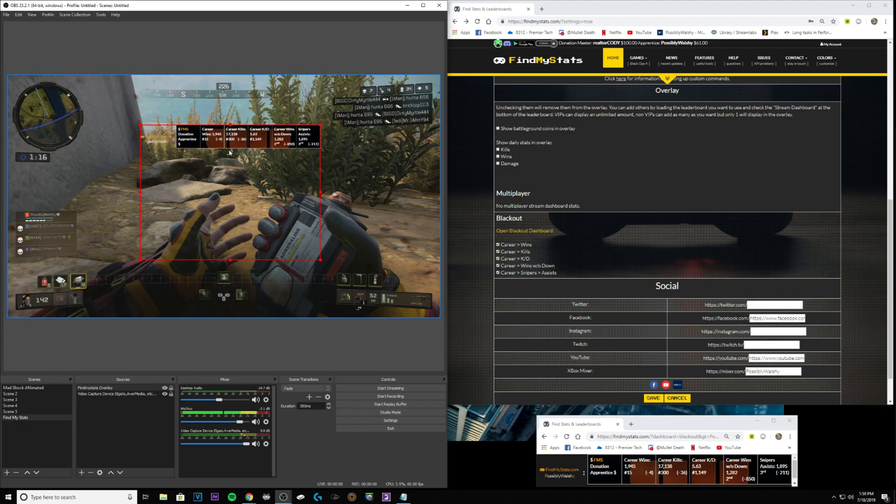
{"action": "left_click_drag", "start_coordinate": [257, 200], "coordinate": [122, 249]}
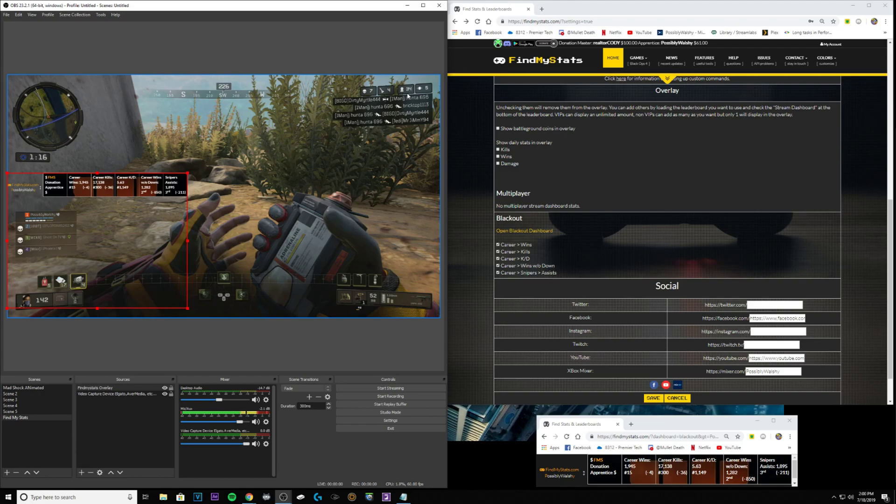
{"action": "left_click_drag", "start_coordinate": [189, 216], "coordinate": [387, 139]}
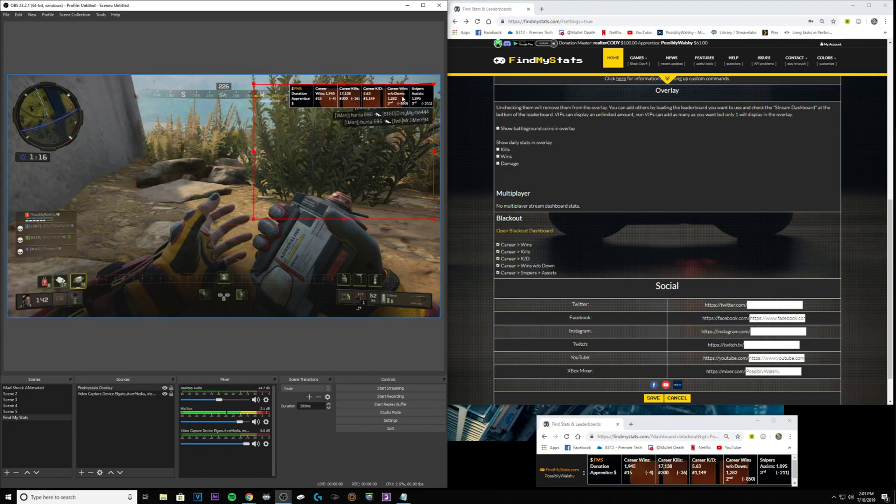
{"action": "left_click_drag", "start_coordinate": [362, 148], "coordinate": [384, 104]}
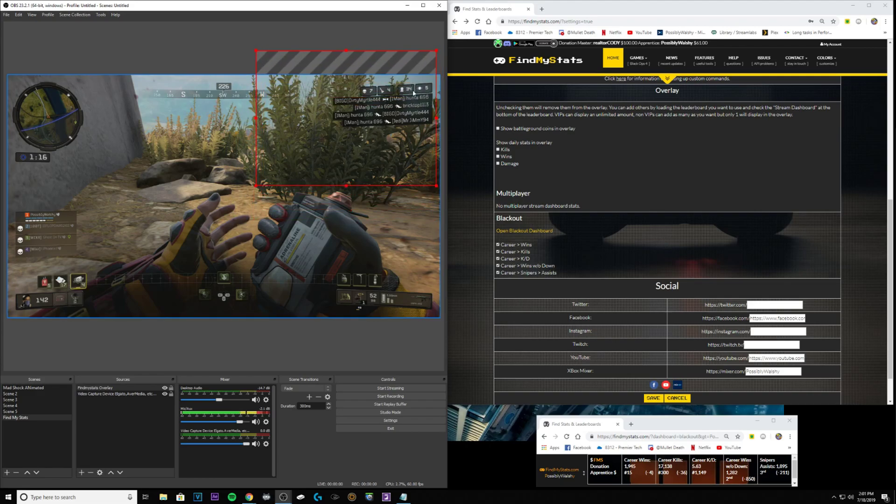
{"action": "left_click_drag", "start_coordinate": [354, 156], "coordinate": [228, 217]}
Bring up the Findmystats Overlay source's transform settings beside the preview and try a bottom crop of 300 px.
{"action": "right_click", "coordinate": [229, 216]}
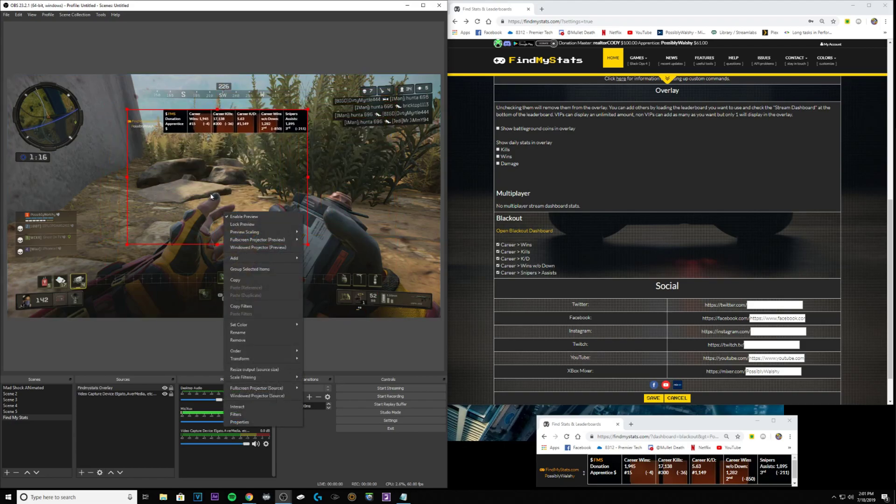
{"action": "right_click", "coordinate": [216, 173]}
{"action": "right_click", "coordinate": [216, 174]}
{"action": "left_click", "coordinate": [107, 388]}
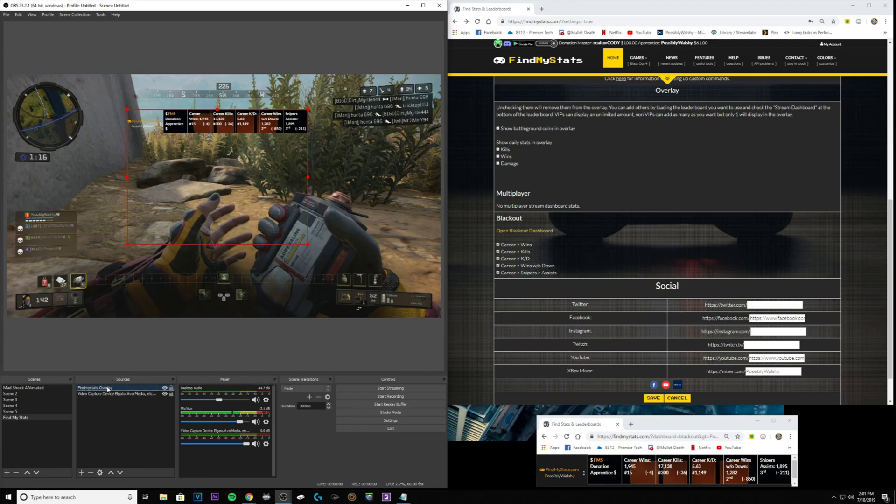
{"action": "right_click", "coordinate": [108, 389]}
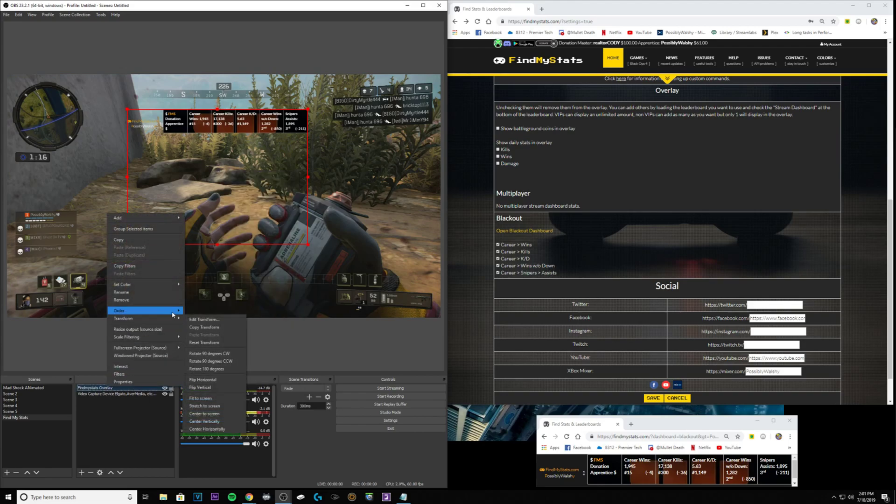
{"action": "left_click", "coordinate": [208, 320]}
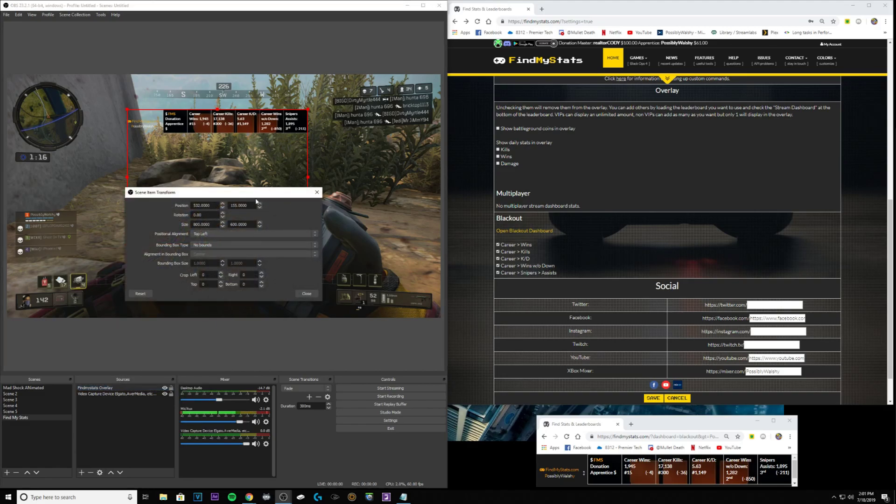
{"action": "left_click_drag", "start_coordinate": [251, 196], "coordinate": [449, 185]}
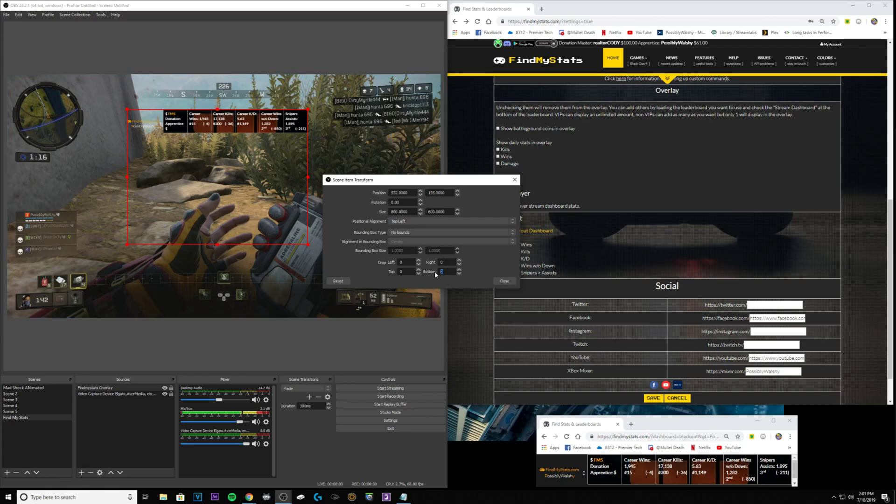
{"action": "type", "text": "300"}
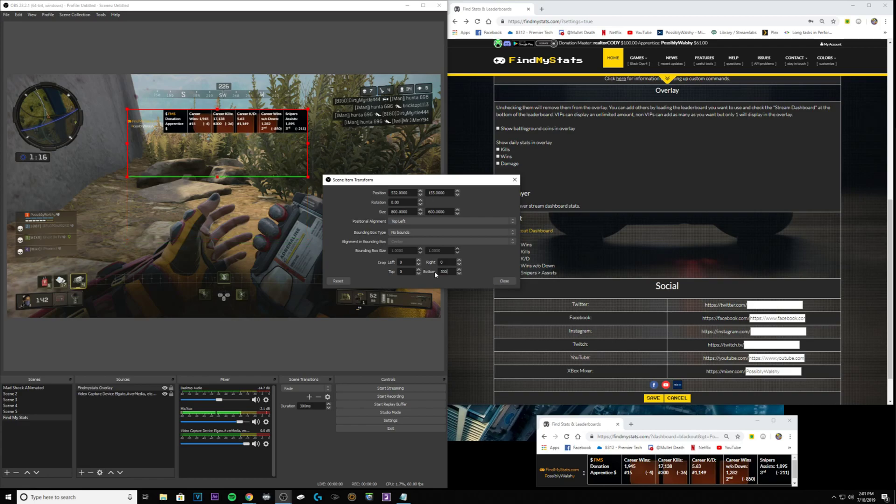
Crop the overlay's bottom by slightly less than 500 px so it ends just below the stats bar, and close the transform settings.
{"action": "key", "text": "BackSpace"}
{"action": "key", "text": "BackSpace"}
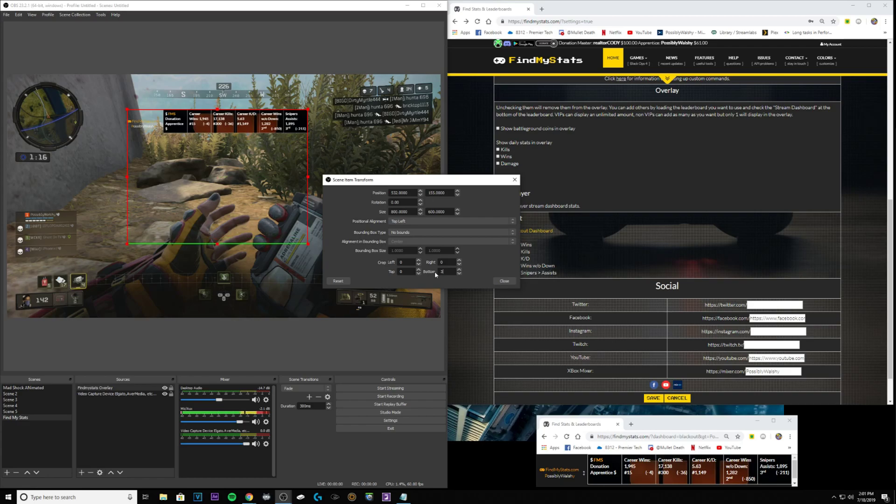
{"action": "key", "text": "BackSpace"}
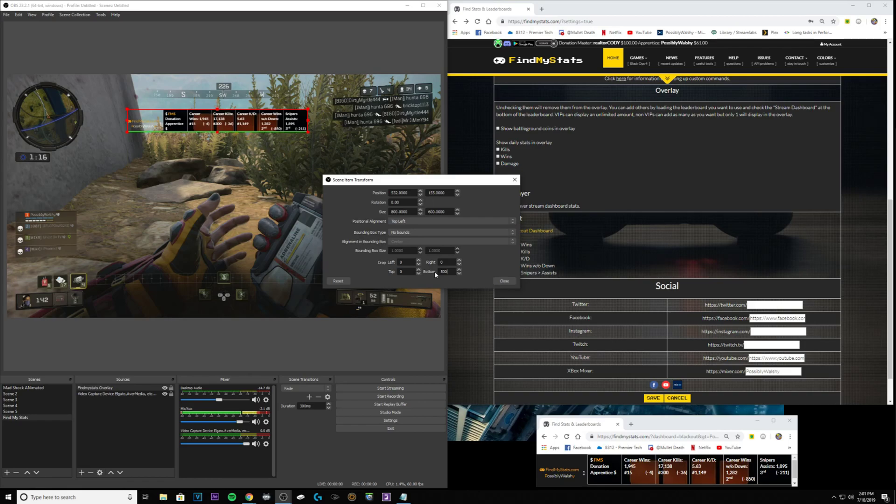
{"action": "key", "text": "Down"}
{"action": "key", "text": "Down"}
{"action": "key", "text": "Down"}
{"action": "key", "text": "Down"}
{"action": "key", "text": "Down"}
{"action": "key", "text": "Down"}
{"action": "key", "text": "Down"}
{"action": "key", "text": "Down"}
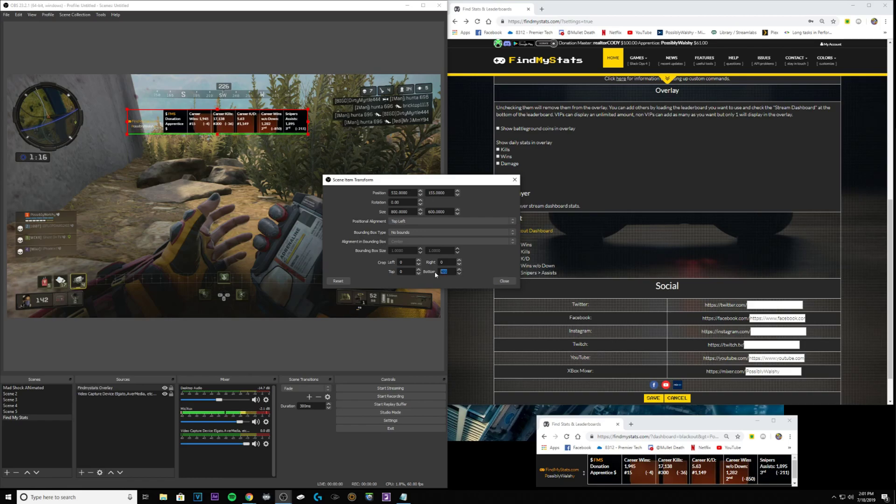
{"action": "key", "text": "Up"}
{"action": "key", "text": "Up"}
{"action": "key", "text": "Up"}
{"action": "key", "text": "Up"}
{"action": "key", "text": "Up"}
{"action": "key", "text": "Up"}
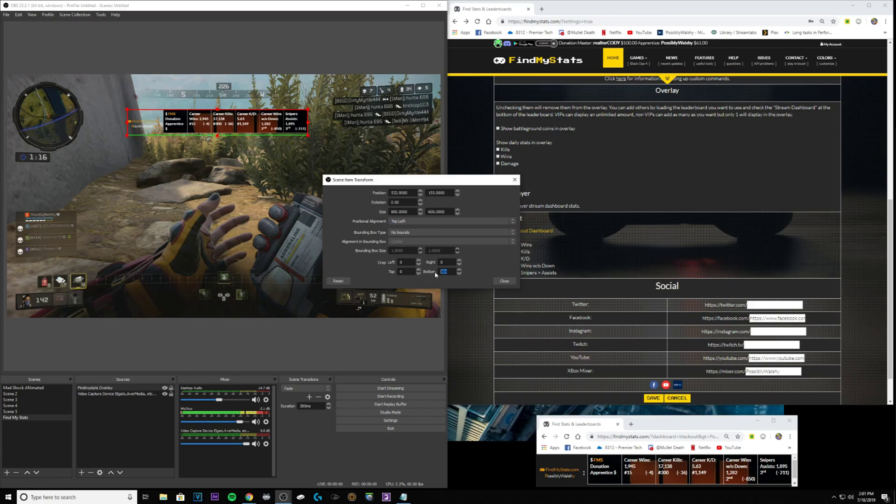
{"action": "left_click", "coordinate": [504, 281]}
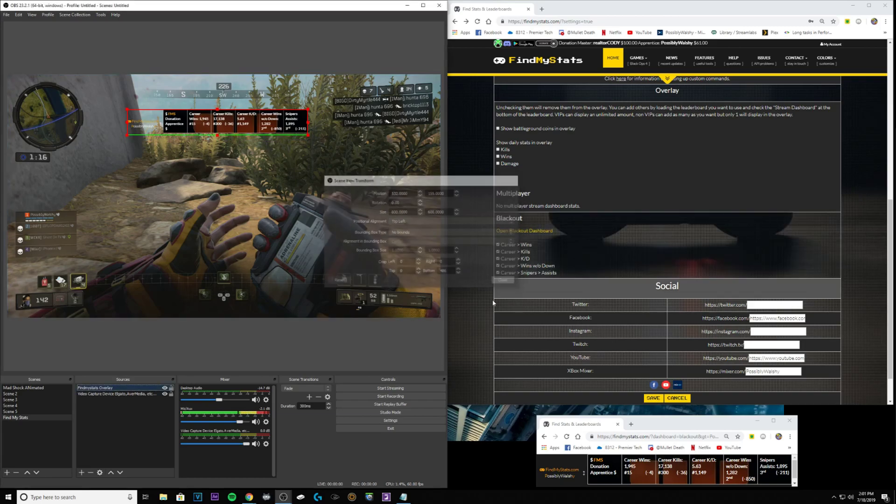
Test the cropped Findmystats Overlay above the squad list, and place it at the lower centre of the gameplay, above the equipment icons.
{"action": "left_click_drag", "start_coordinate": [252, 131], "coordinate": [131, 202]}
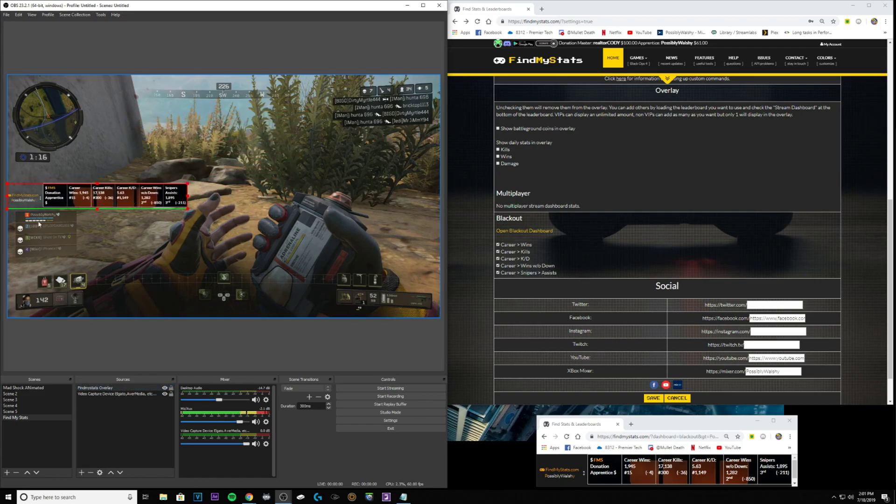
{"action": "left_click", "coordinate": [113, 223]}
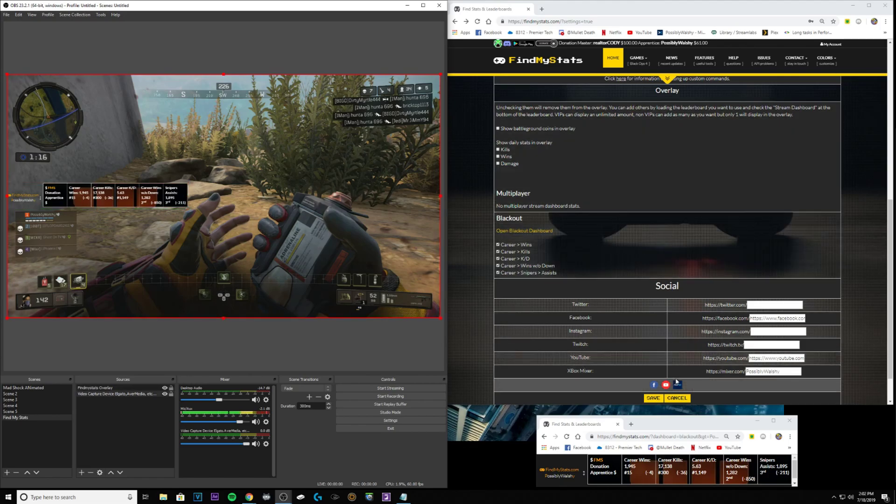
{"action": "left_click", "coordinate": [117, 196]}
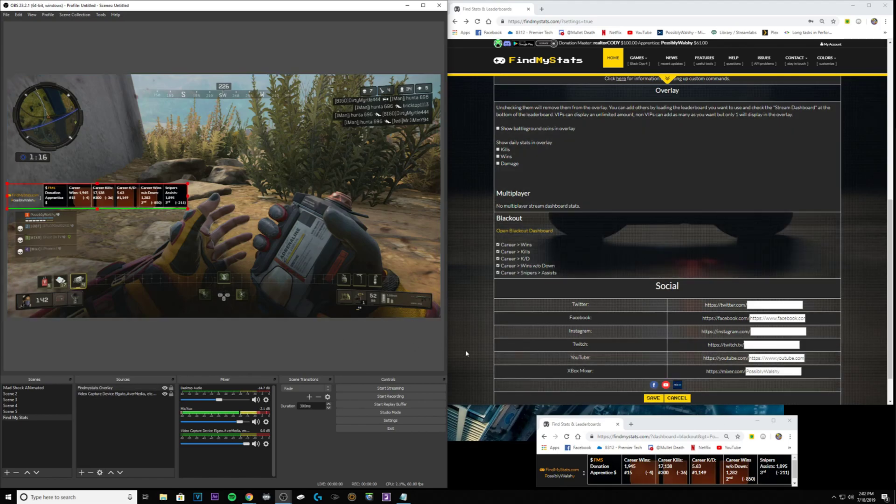
{"action": "left_click_drag", "start_coordinate": [151, 200], "coordinate": [273, 272]}
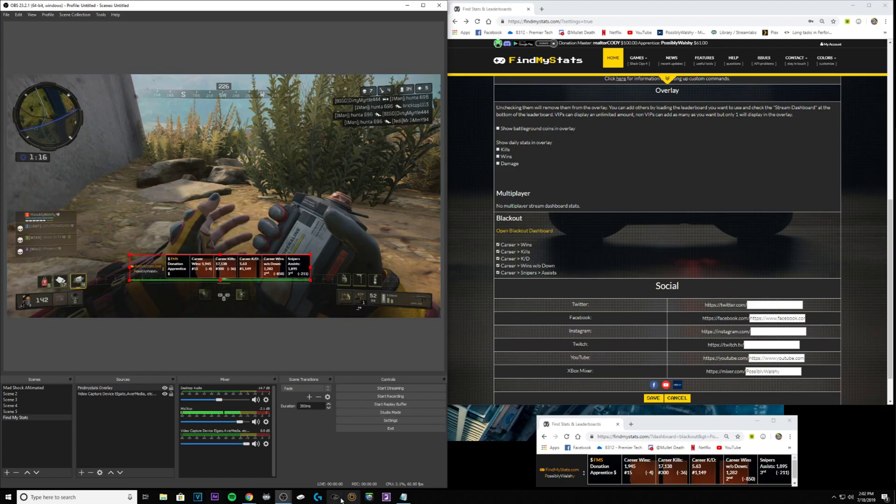
Add a new Display Capture source named "Stat Overlay" that captures Display 1 with its default properties.
{"action": "left_click", "coordinate": [83, 469]}
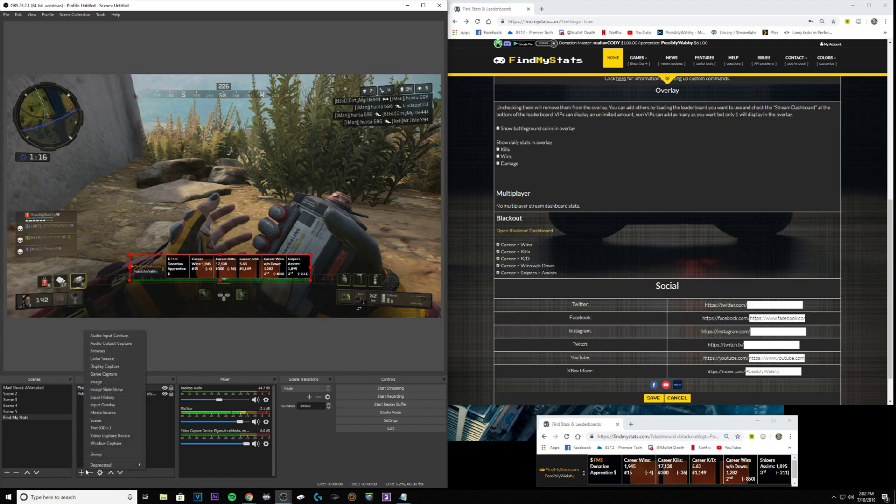
{"action": "left_click", "coordinate": [115, 368]}
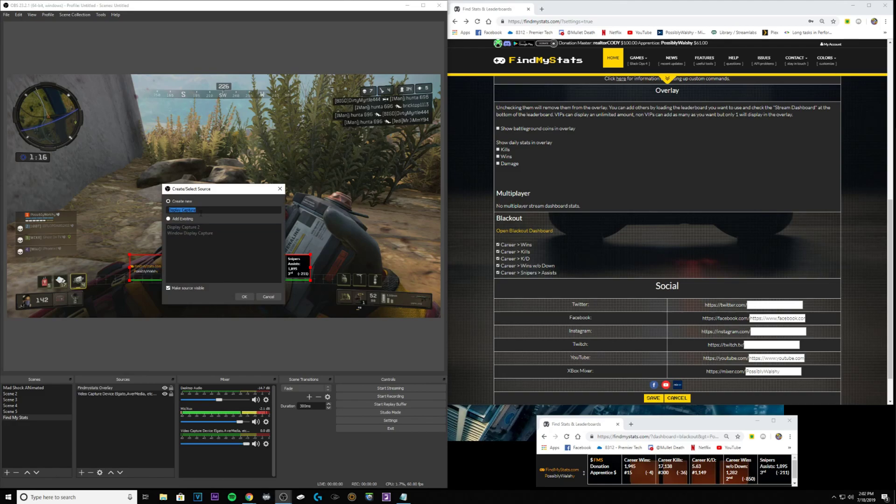
{"action": "type", "text": "Stat Overlay"}
{"action": "left_click", "coordinate": [252, 296]}
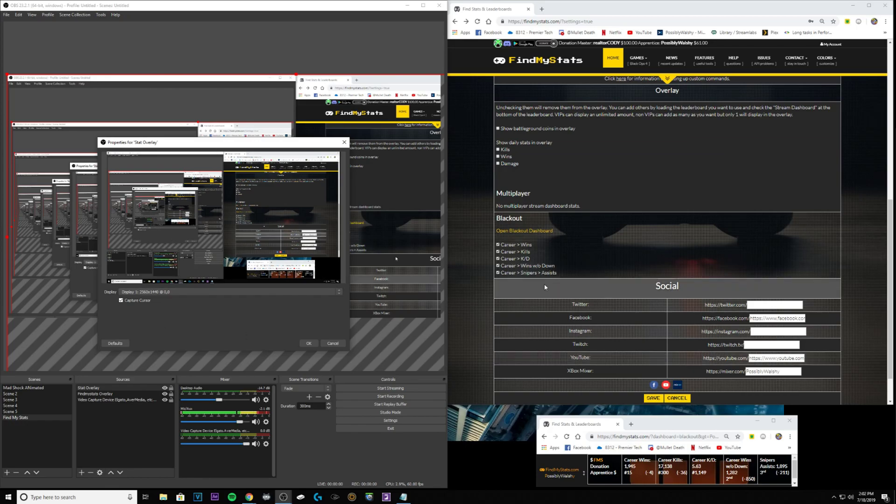
{"action": "left_click", "coordinate": [309, 345]}
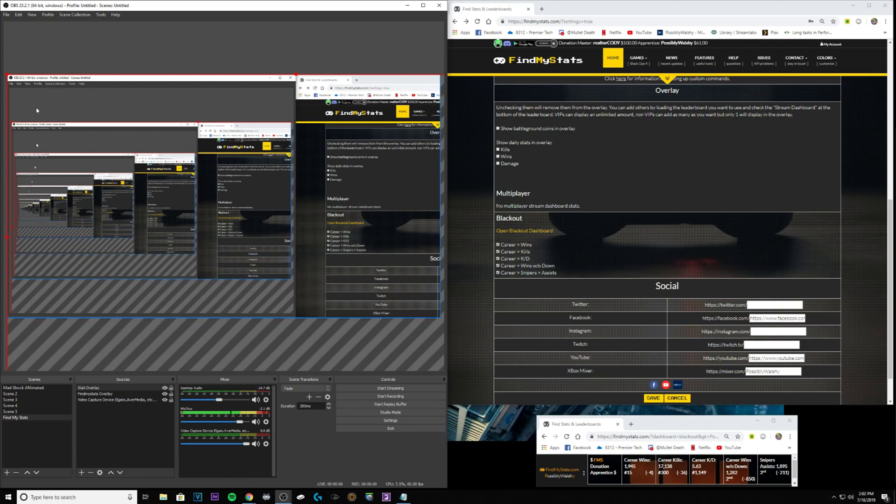
Scale the Stat Overlay display capture to about 1361 × 766 and place it over the gameplay with the whole screen inside it.
{"action": "left_click_drag", "start_coordinate": [29, 107], "coordinate": [47, 126]}
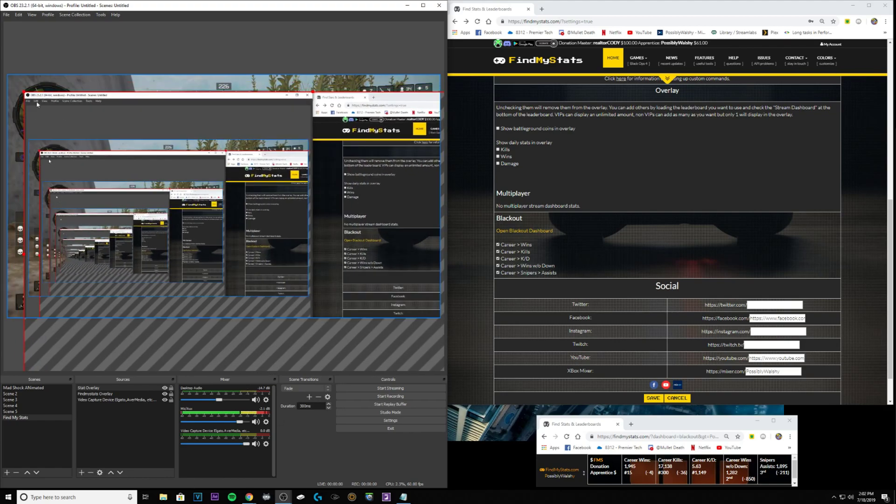
{"action": "left_click_drag", "start_coordinate": [24, 92], "coordinate": [297, 229]}
{"action": "left_click_drag", "start_coordinate": [340, 259], "coordinate": [94, 134]}
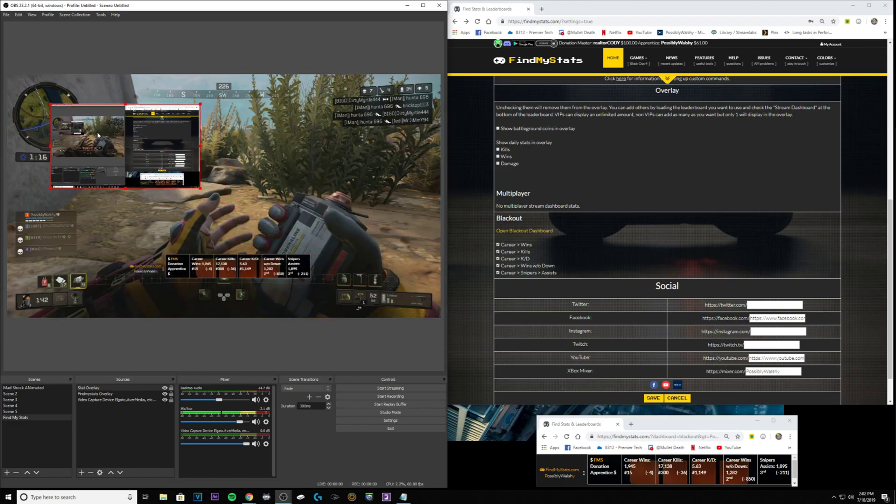
{"action": "left_click_drag", "start_coordinate": [200, 190], "coordinate": [357, 276]}
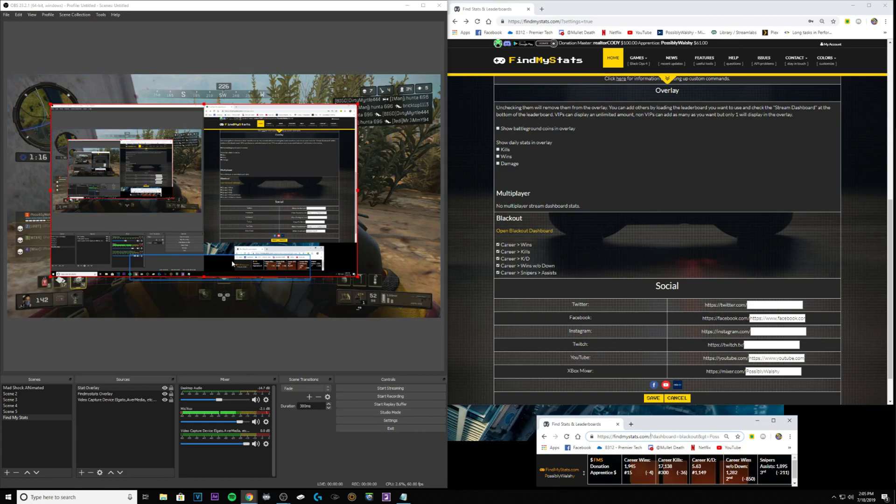
Crop Stat Overlay to the dashboard's stats bar with right 296, top 1297 and bottom 56, and fine-tune the left crop to the bar's edge.
{"action": "right_click", "coordinate": [214, 227]}
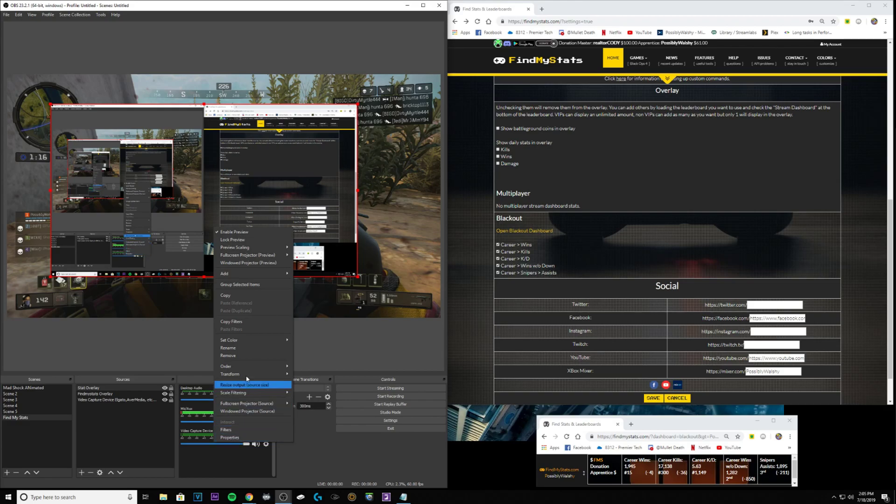
{"action": "mouse_move", "coordinate": [249, 374]}
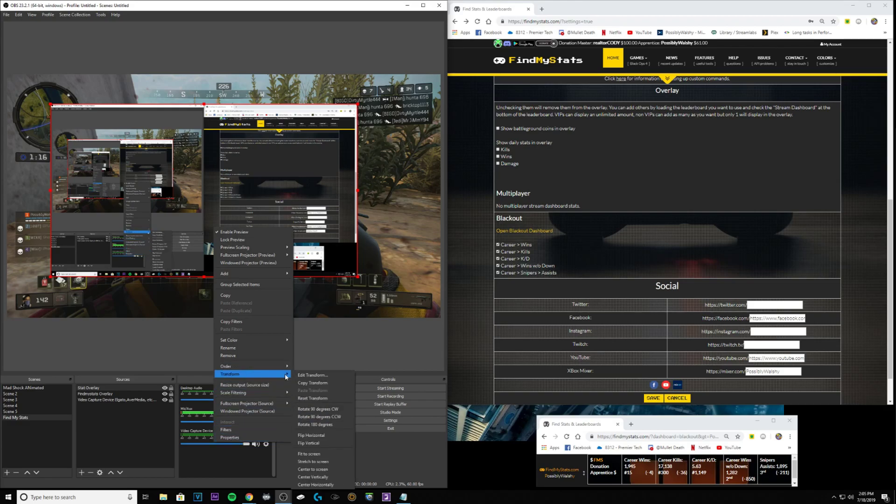
{"action": "left_click", "coordinate": [311, 375]}
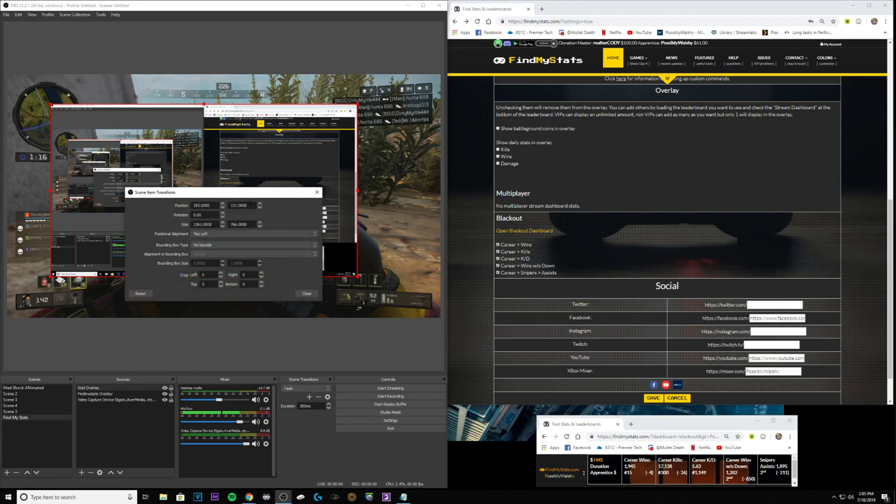
{"action": "left_click_drag", "start_coordinate": [248, 196], "coordinate": [497, 222]}
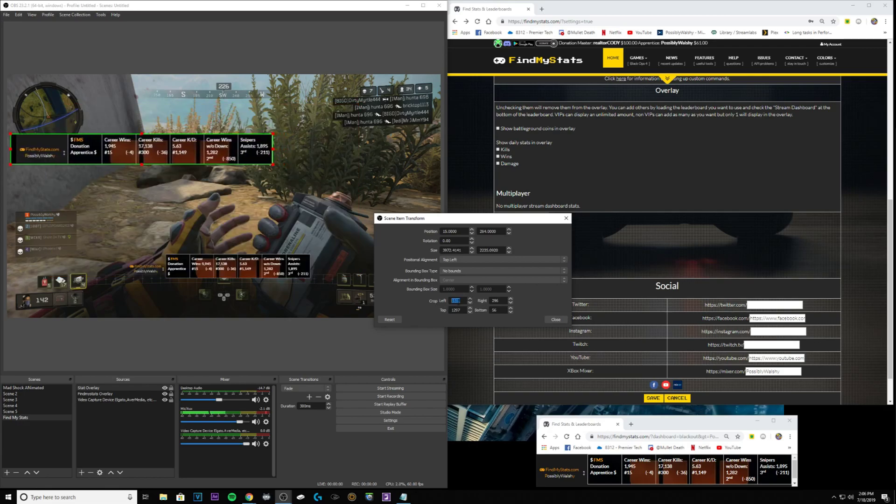
{"action": "key", "text": "Up"}
{"action": "key", "text": "Up"}
{"action": "key", "text": "Up"}
{"action": "key", "text": "Up"}
{"action": "key", "text": "Up"}
{"action": "key", "text": "Up"}
{"action": "key", "text": "Up"}
{"action": "key", "text": "Up"}
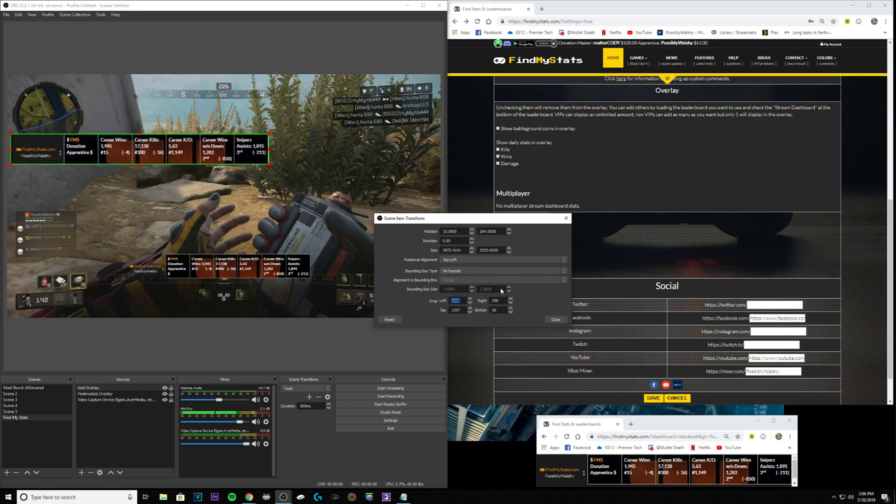
{"action": "left_click", "coordinate": [555, 319]}
Resize the cropped Stat Overlay to a bit over half the gameplay width and centre it above the Findmystats Overlay.
{"action": "left_click_drag", "start_coordinate": [267, 163], "coordinate": [330, 199]}
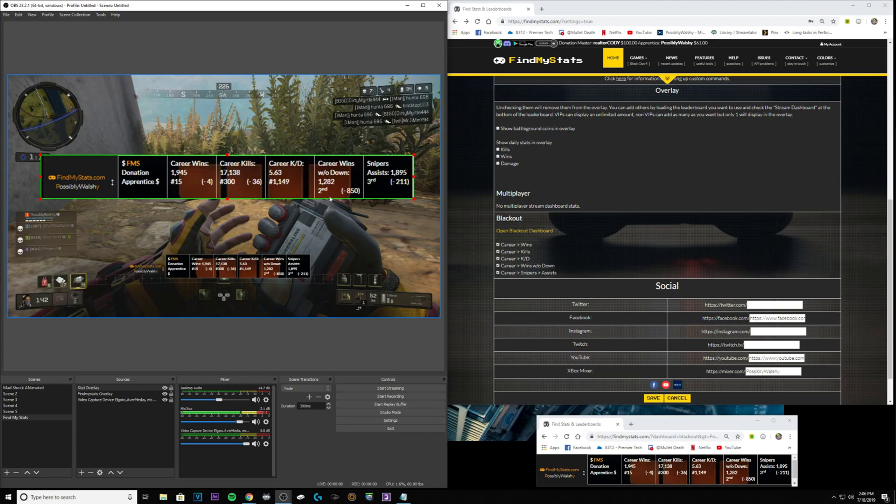
{"action": "left_click_drag", "start_coordinate": [413, 203], "coordinate": [205, 166]}
{"action": "left_click_drag", "start_coordinate": [123, 174], "coordinate": [160, 185]}
{"action": "left_click_drag", "start_coordinate": [211, 158], "coordinate": [270, 185]}
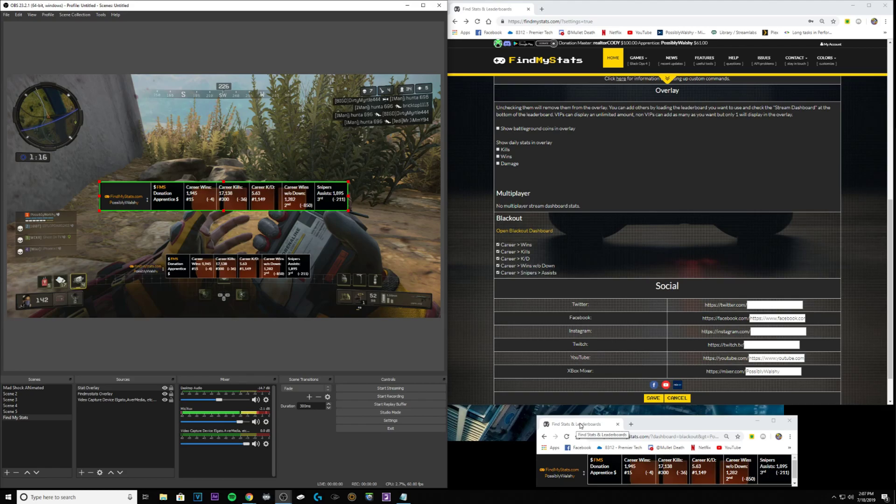
Shift the dashboard browser window out of the Stat Overlay's cropped capture area and back into it.
{"action": "mouse_move", "coordinate": [580, 425]}
{"action": "left_mouse_down"}
{"action": "mouse_move", "coordinate": [582, 345]}
{"action": "mouse_move", "coordinate": [584, 395]}
{"action": "mouse_move", "coordinate": [615, 461]}
{"action": "mouse_move", "coordinate": [610, 419]}
{"action": "mouse_move", "coordinate": [585, 455]}
{"action": "mouse_move", "coordinate": [581, 405]}
{"action": "mouse_move", "coordinate": [589, 462]}
{"action": "mouse_move", "coordinate": [587, 381]}
{"action": "mouse_move", "coordinate": [575, 412]}
{"action": "left_mouse_up"}
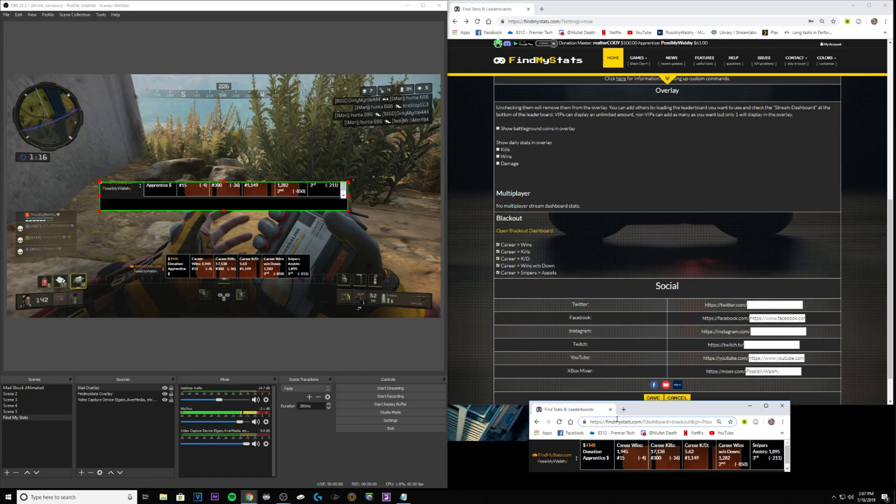
{"action": "left_click_drag", "start_coordinate": [577, 409], "coordinate": [596, 423]}
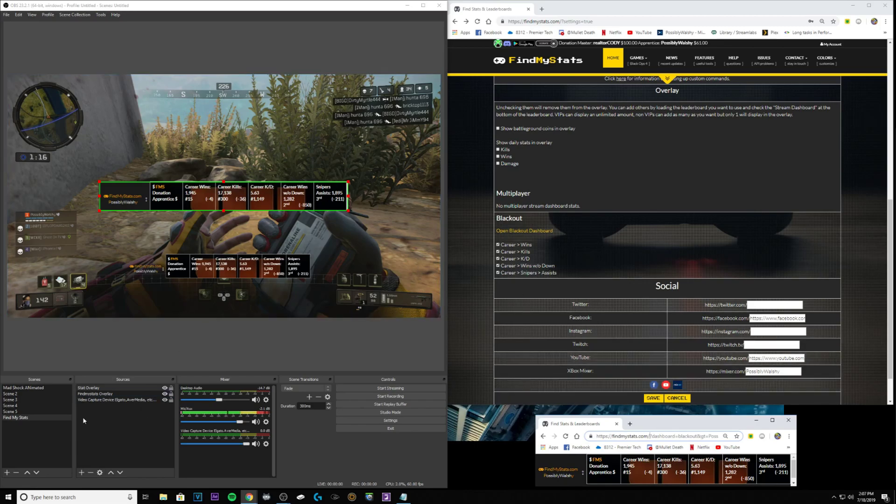
{"action": "left_click", "coordinate": [193, 263]}
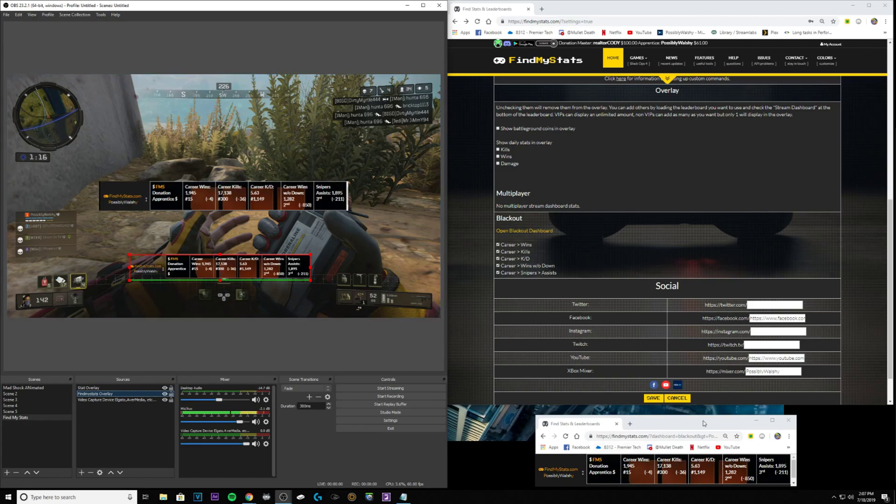
Close the separate dashboard window and load YouTube in the remaining browser window.
{"action": "left_click", "coordinate": [788, 420]}
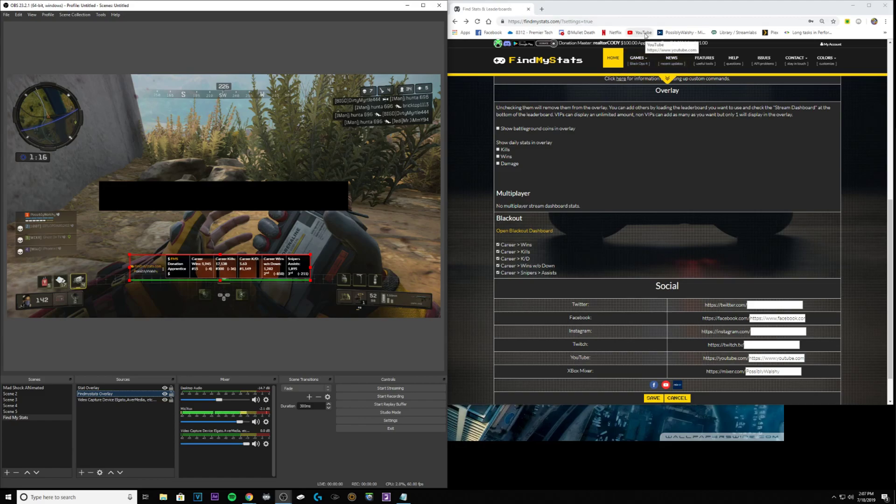
{"action": "left_click", "coordinate": [645, 34]}
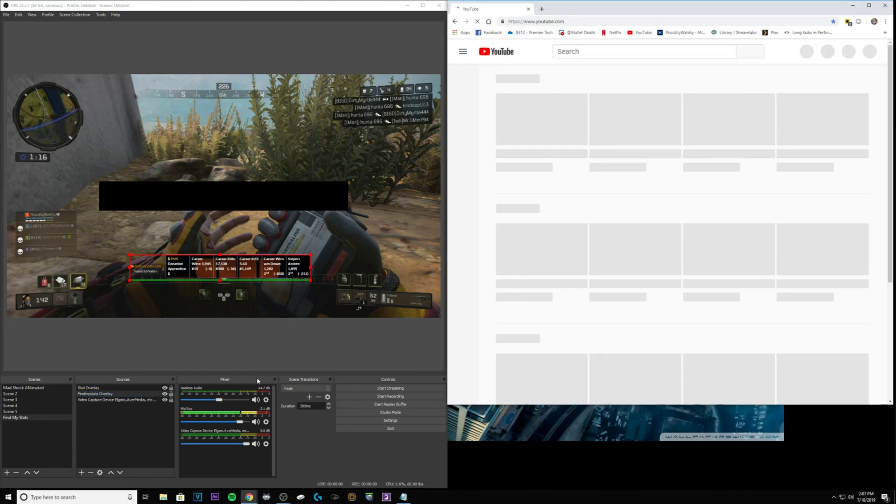
Enlarge the Findmystats Overlay slightly, keeping its upper-left corner in place over the gameplay.
{"action": "left_click", "coordinate": [187, 303]}
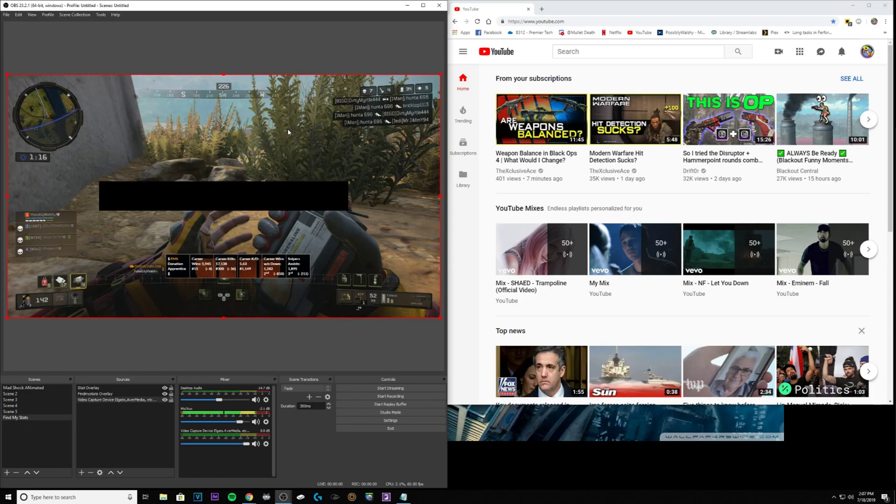
{"action": "left_click", "coordinate": [285, 272]}
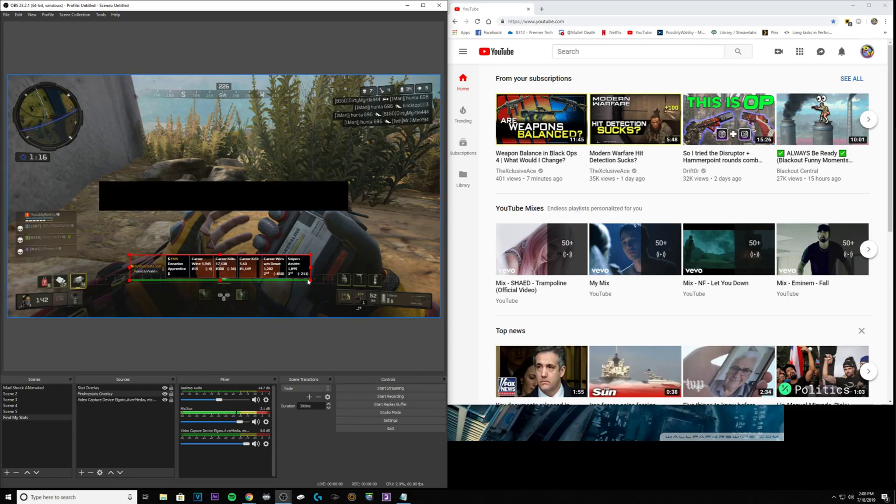
{"action": "mouse_move", "coordinate": [311, 283]}
{"action": "left_mouse_down"}
{"action": "mouse_move", "coordinate": [320, 288]}
{"action": "mouse_move", "coordinate": [309, 285]}
{"action": "left_mouse_up"}
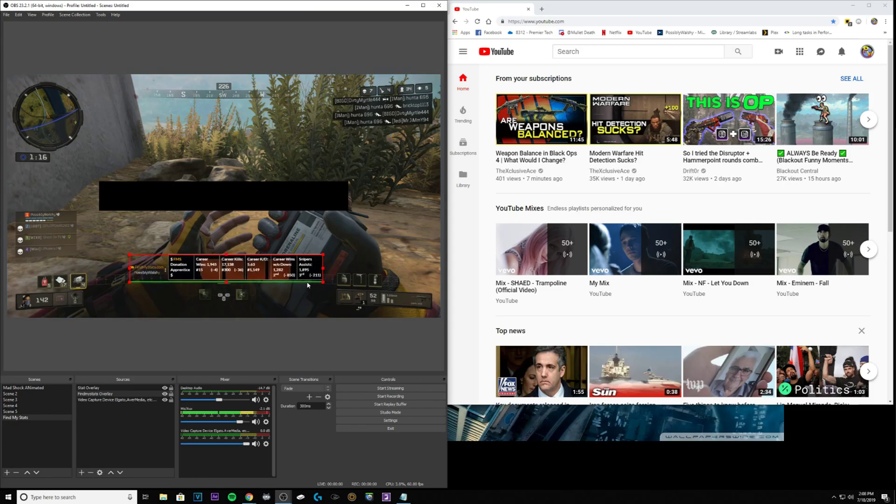
{"action": "left_click", "coordinate": [289, 274]}
{"action": "right_click", "coordinate": [289, 275]}
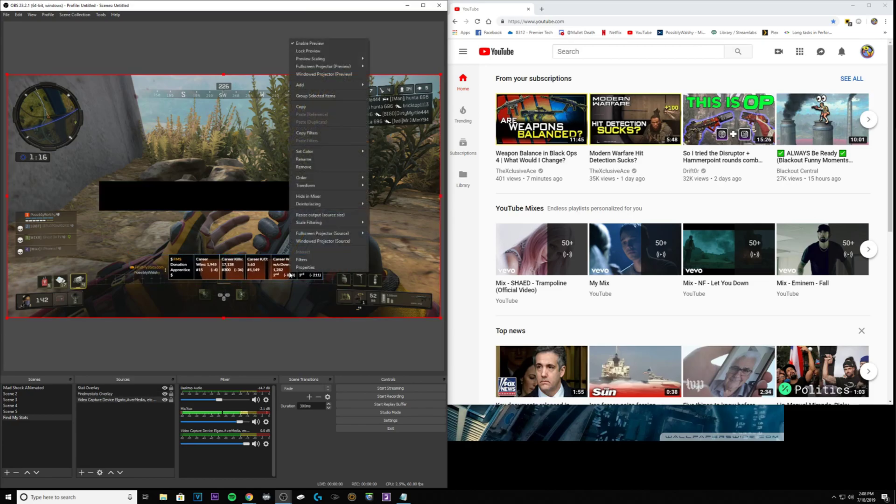
{"action": "mouse_move", "coordinate": [327, 185]}
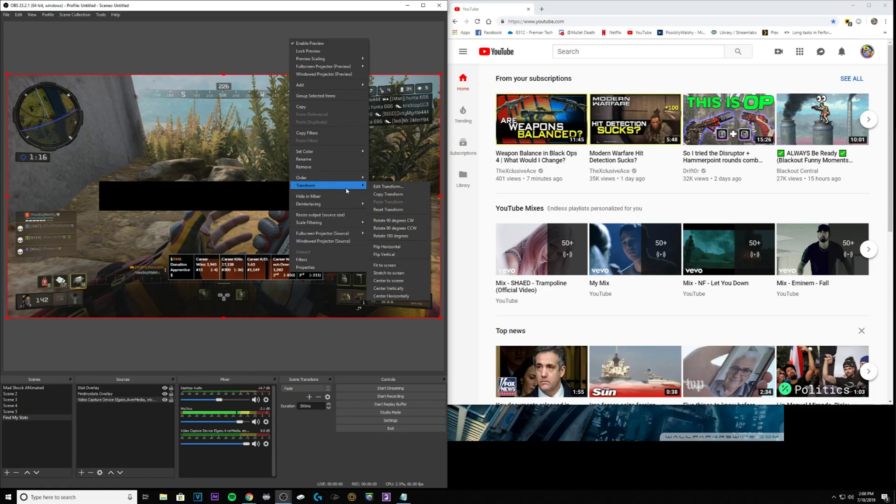
{"action": "left_click", "coordinate": [405, 210]}
Reset the transform of the cropped Stat Overlay display capture to restore its full size and uncropped image.
{"action": "left_click", "coordinate": [259, 207]}
{"action": "right_click", "coordinate": [259, 206]}
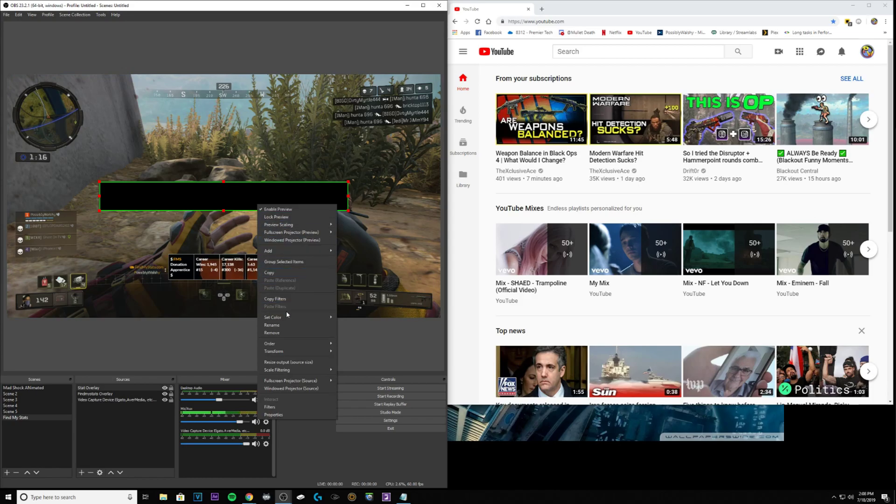
{"action": "mouse_move", "coordinate": [274, 352]}
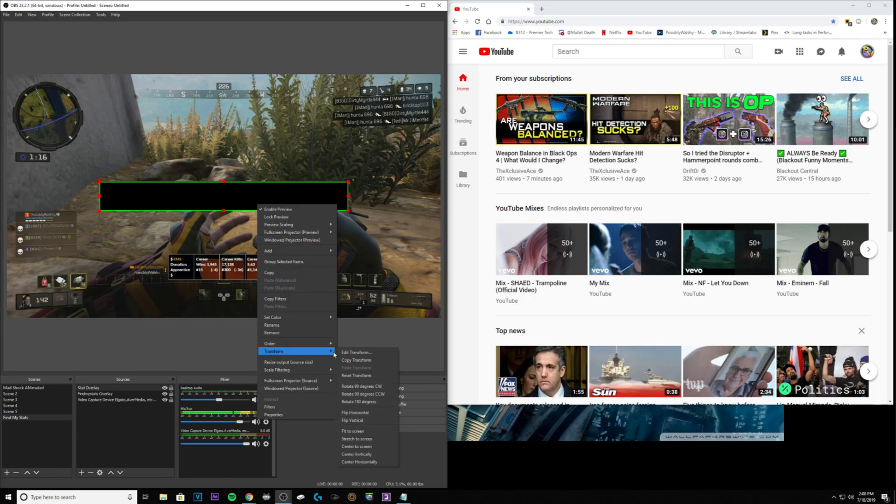
{"action": "left_click", "coordinate": [356, 375]}
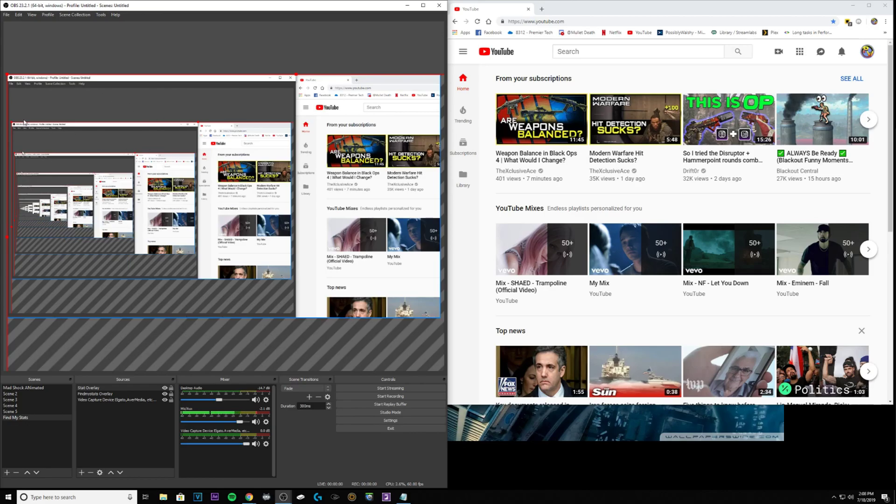
Scale the Stat Overlay capture to about four fifths of the gameplay width and place it over the gameplay's lower half.
{"action": "left_click_drag", "start_coordinate": [24, 122], "coordinate": [34, 131]}
{"action": "left_click_drag", "start_coordinate": [21, 89], "coordinate": [249, 239]}
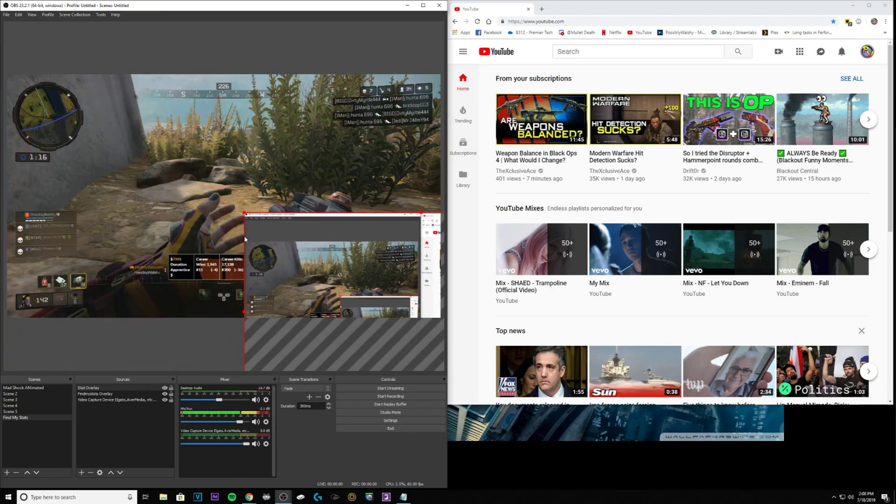
{"action": "left_click_drag", "start_coordinate": [341, 265], "coordinate": [169, 172]}
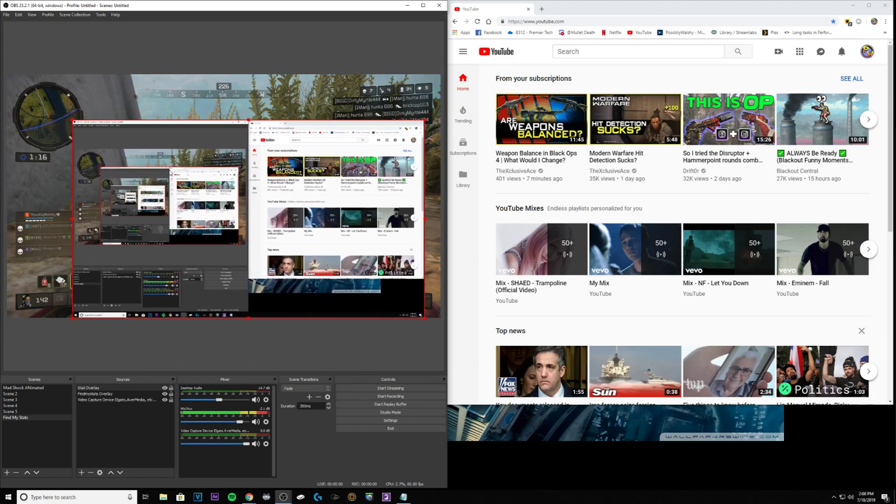
{"action": "left_click_drag", "start_coordinate": [210, 135], "coordinate": [189, 173]}
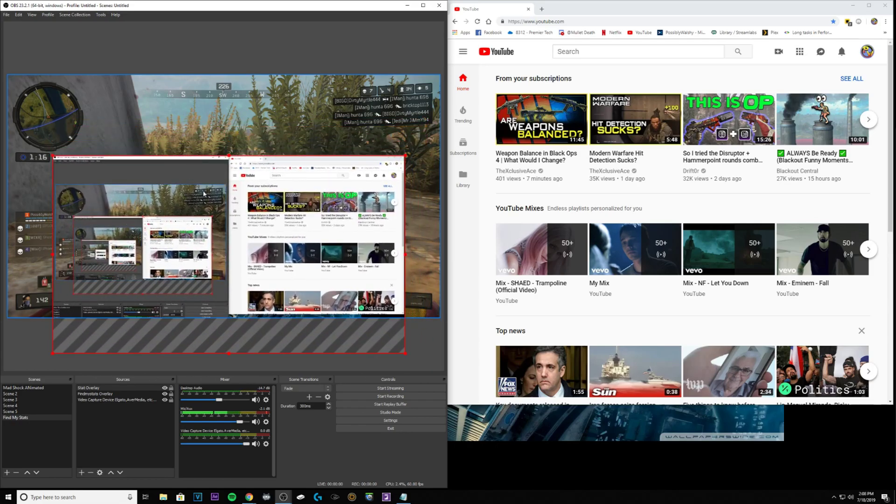
{"action": "left_click_drag", "start_coordinate": [189, 173], "coordinate": [215, 173]}
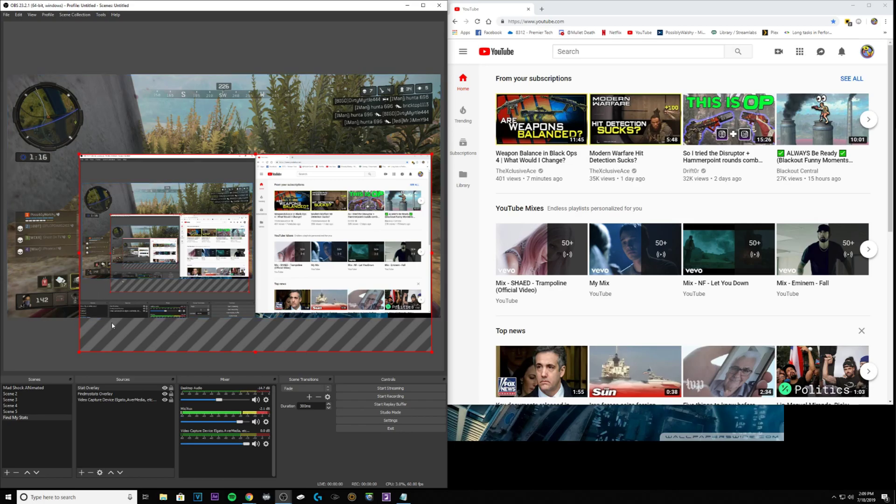
{"action": "left_click_drag", "start_coordinate": [417, 329], "coordinate": [413, 324]}
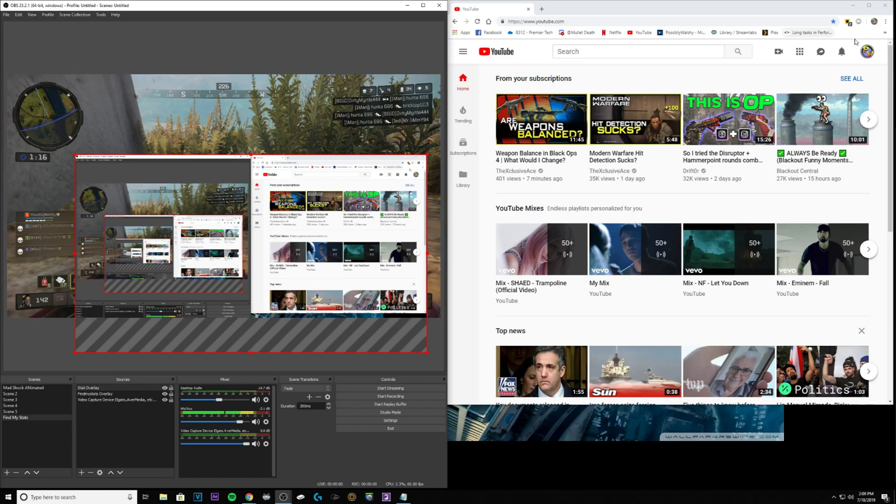
Load the bookmarked FindMyStats site in the browser and move the Stat Overlay capture off the canvas, below the gameplay.
{"action": "left_click", "coordinate": [883, 33]}
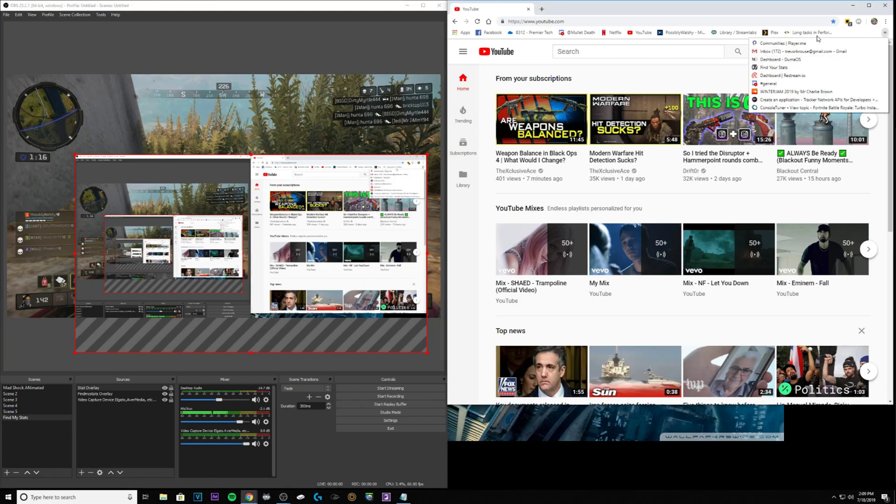
{"action": "left_click", "coordinate": [804, 67]}
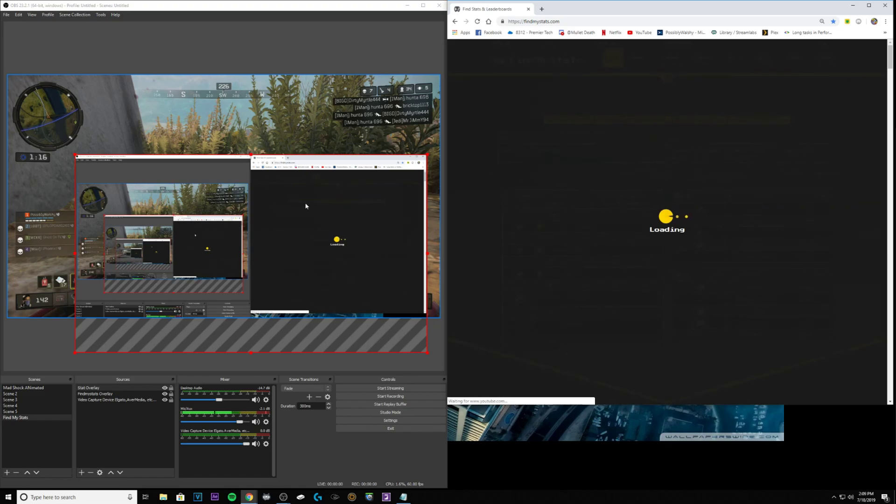
{"action": "left_click_drag", "start_coordinate": [384, 206], "coordinate": [366, 382]}
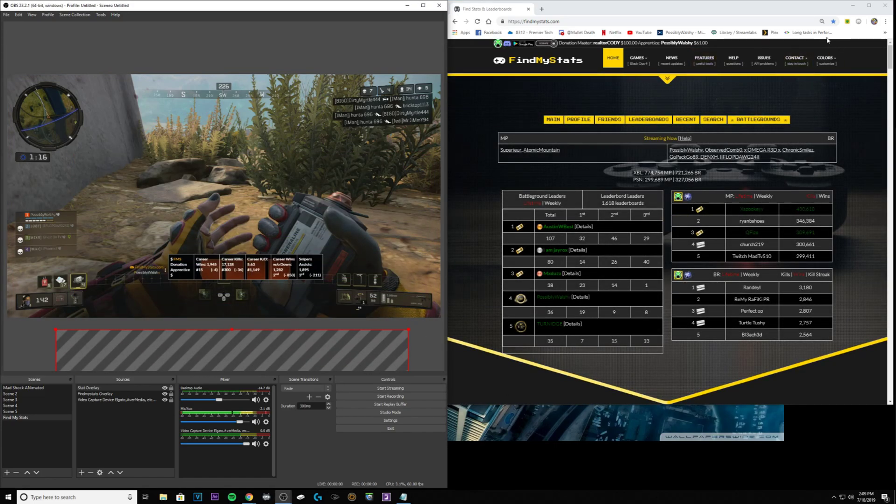
Open the Blackout stream dashboard from the FindMyStats account settings.
{"action": "mouse_move", "coordinate": [825, 60]}
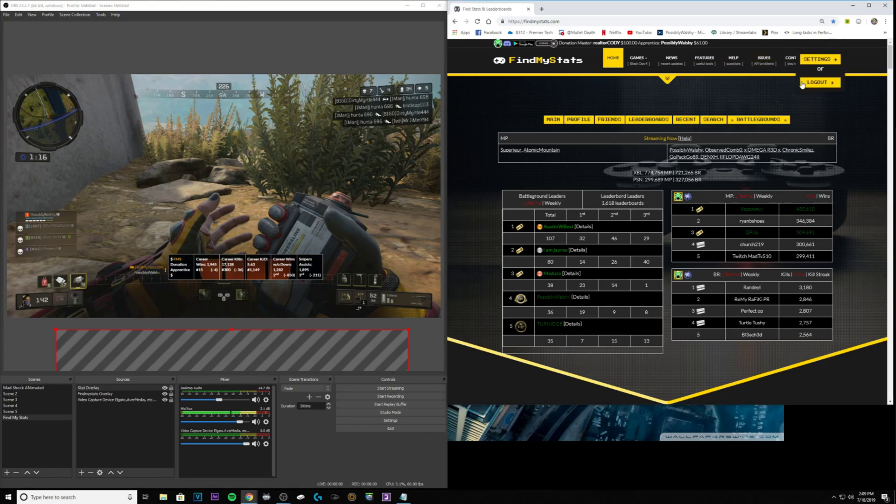
{"action": "left_click", "coordinate": [803, 85]}
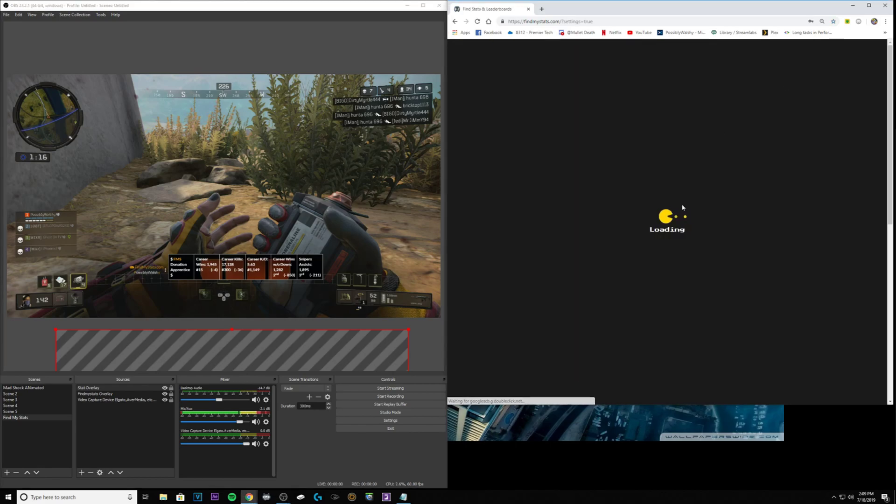
{"action": "scroll", "coordinate": [613, 265], "scroll_direction": "down", "scroll_amount": 6}
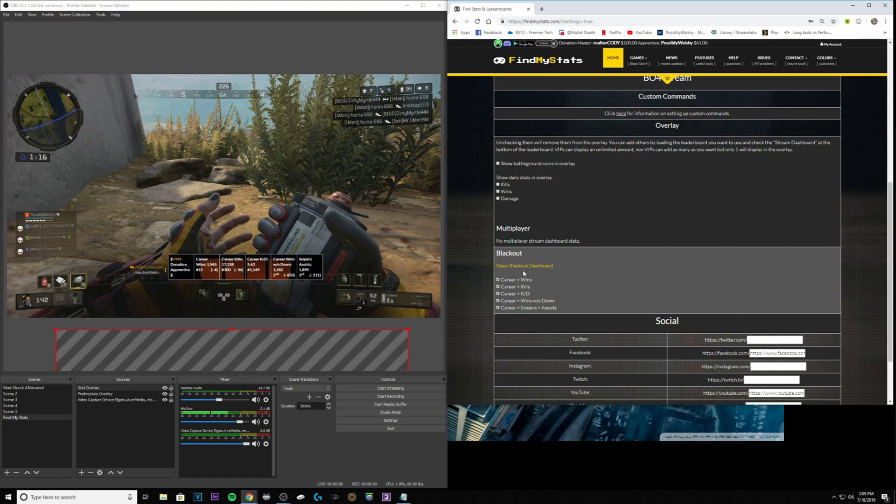
{"action": "left_click", "coordinate": [519, 268]}
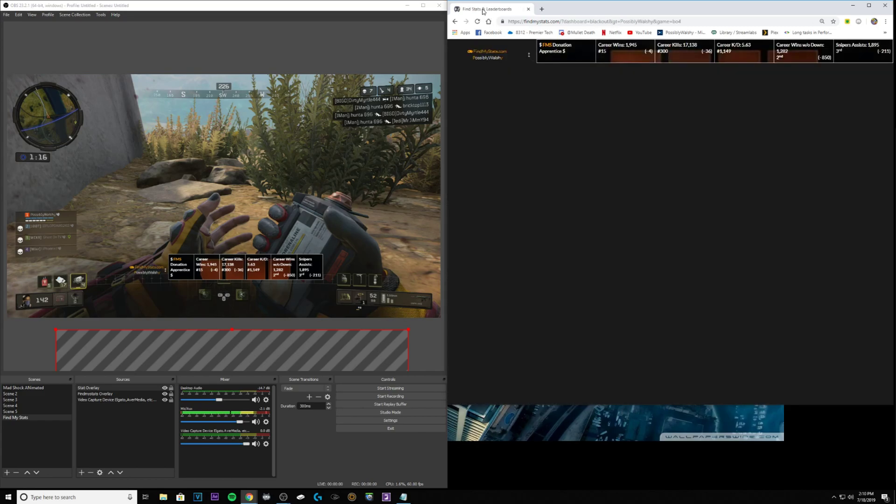
{"action": "left_click_drag", "start_coordinate": [484, 12], "coordinate": [483, 11]}
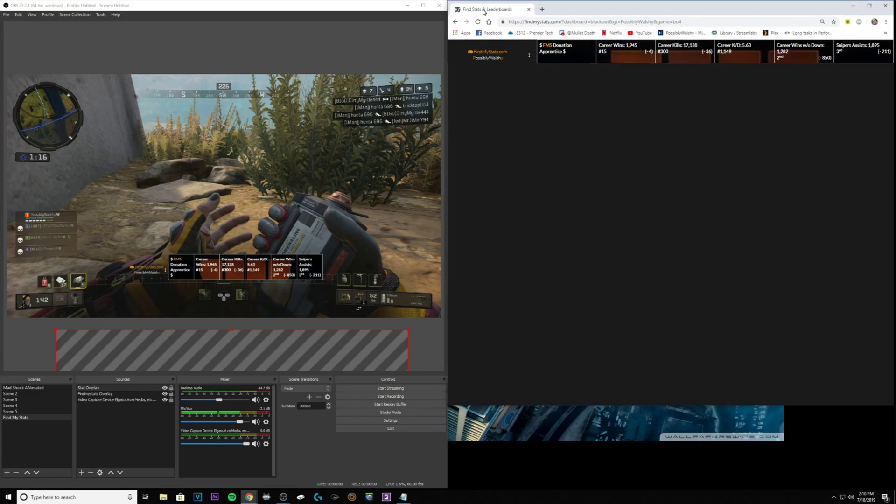
Toggle the Blackout dashboard from the horizontal bar to stacked rows, back to the bar, and to stacked rows again.
{"action": "left_click", "coordinate": [529, 56]}
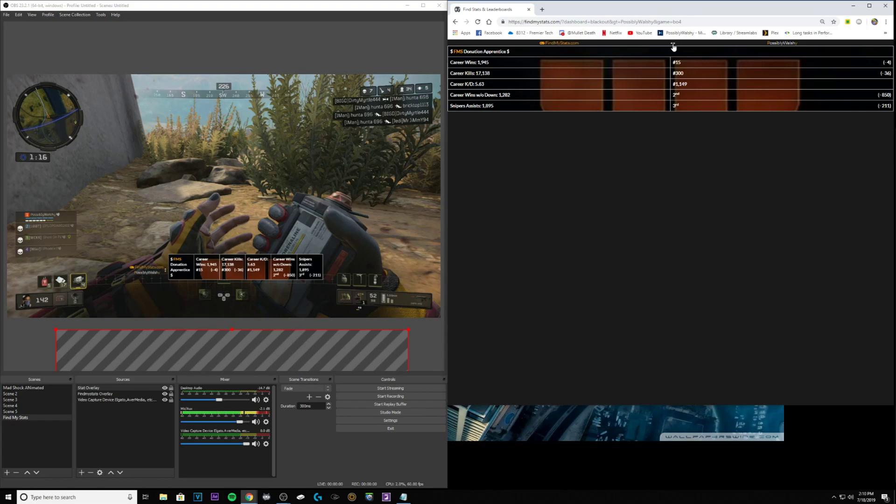
{"action": "left_click", "coordinate": [673, 45]}
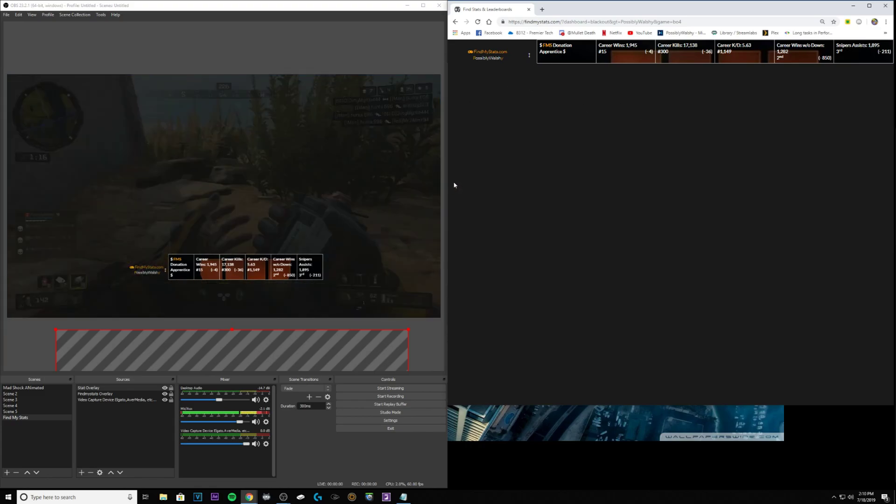
{"action": "left_click", "coordinate": [529, 56]}
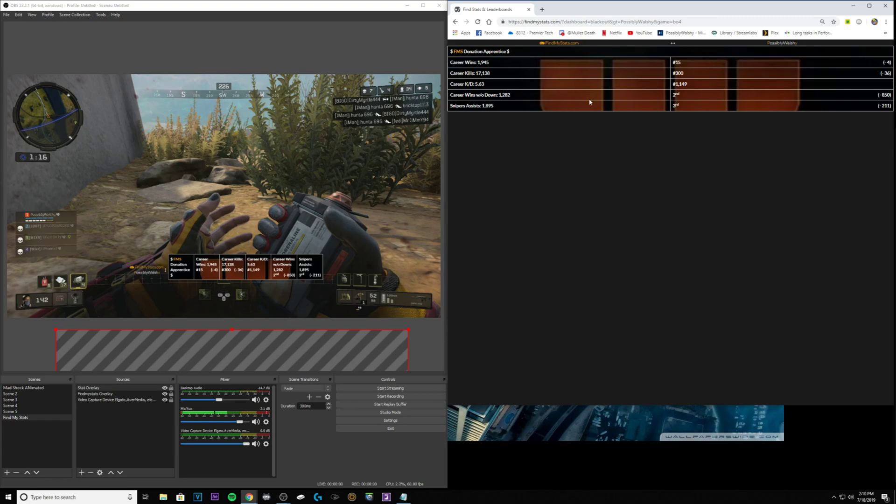